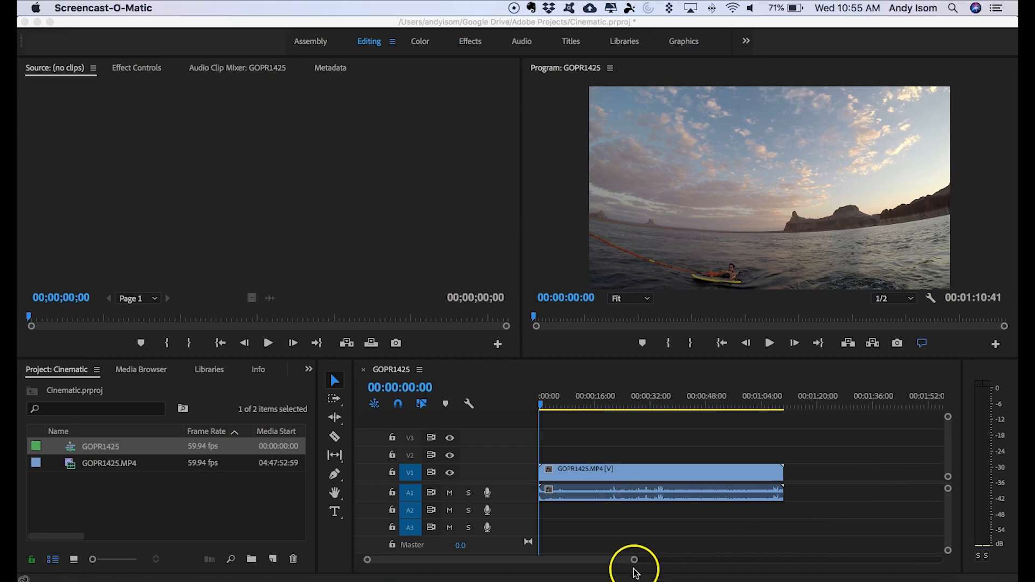
- Examine the uncropped GOPR1425.MP4 footage across the sequence and return the playhead to 00:00:00:00
click(631, 563)
drag(634, 564, 588, 560)
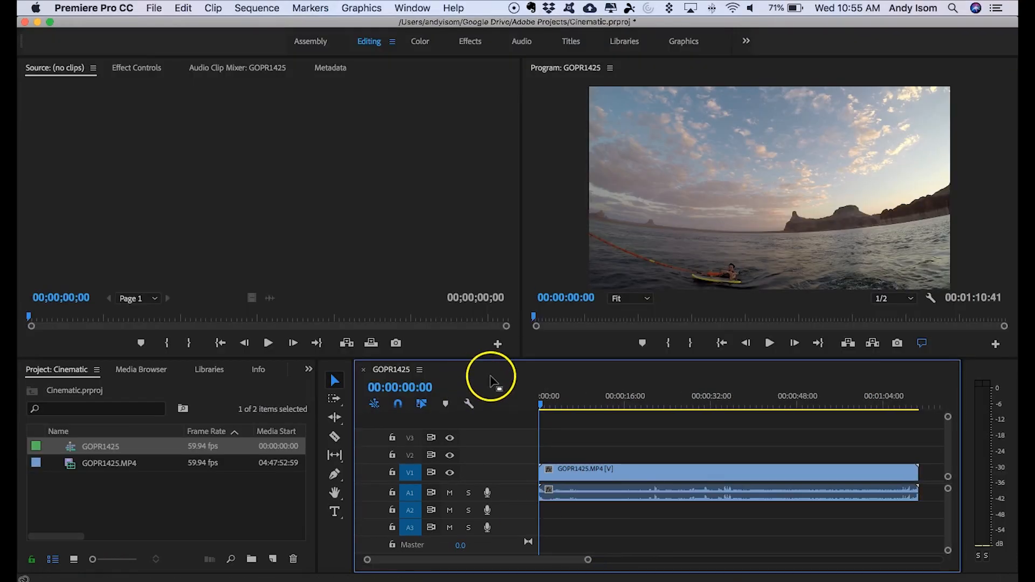
key(XF86MonBrightnessUp)
key(XF86MonBrightnessUp)
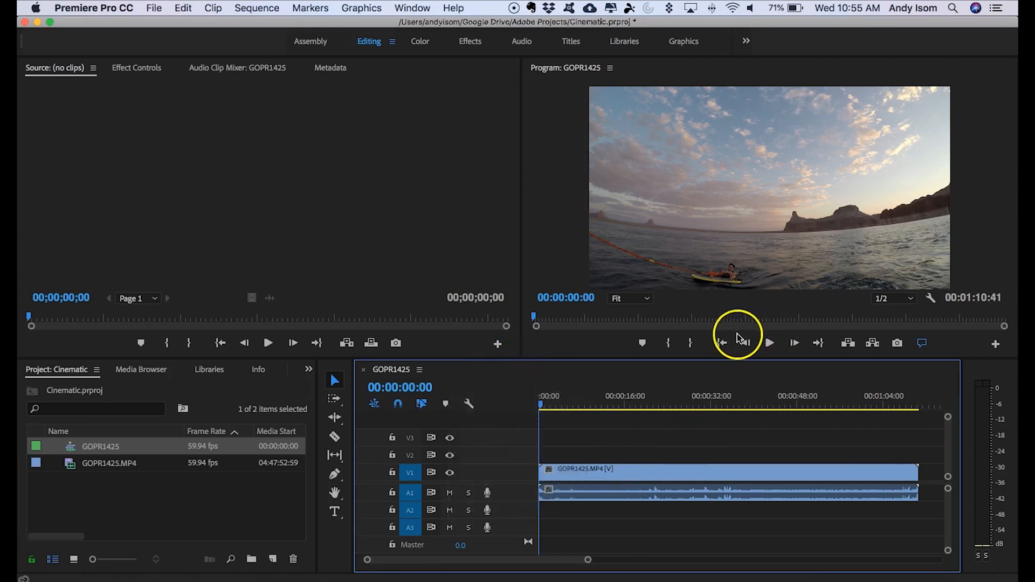
drag(541, 406, 697, 404)
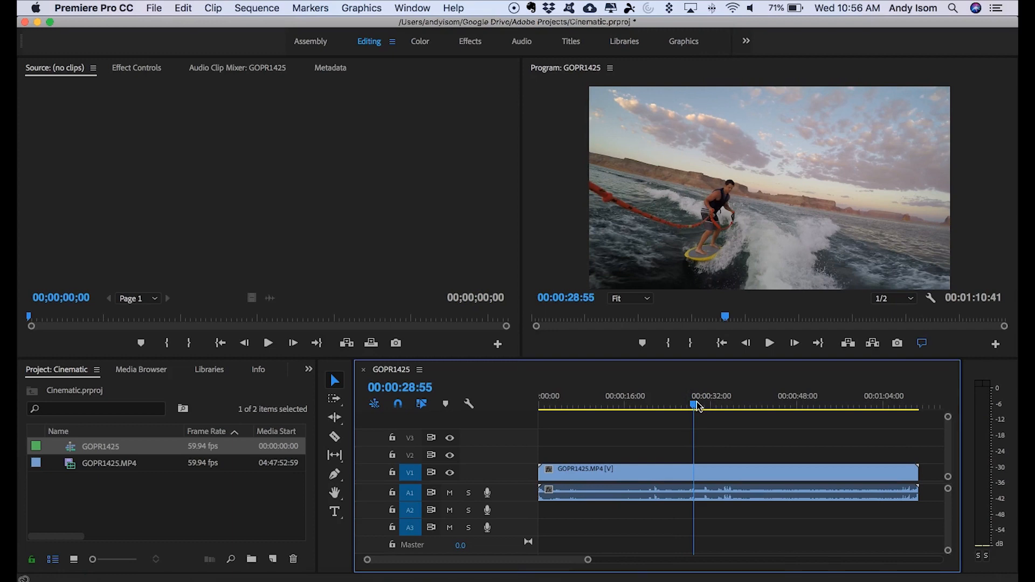
drag(696, 407, 790, 408)
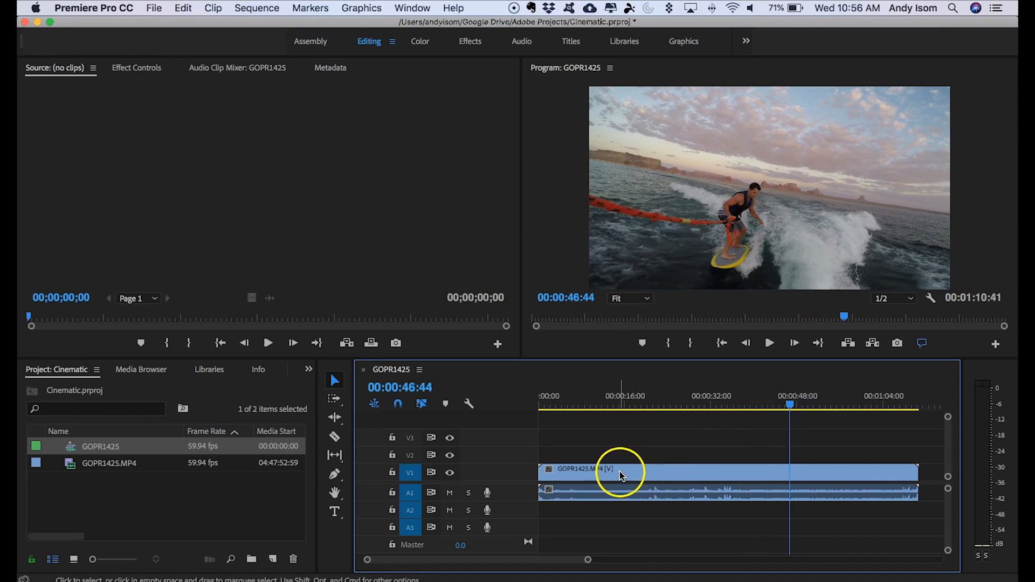
click(620, 473)
drag(789, 407, 521, 407)
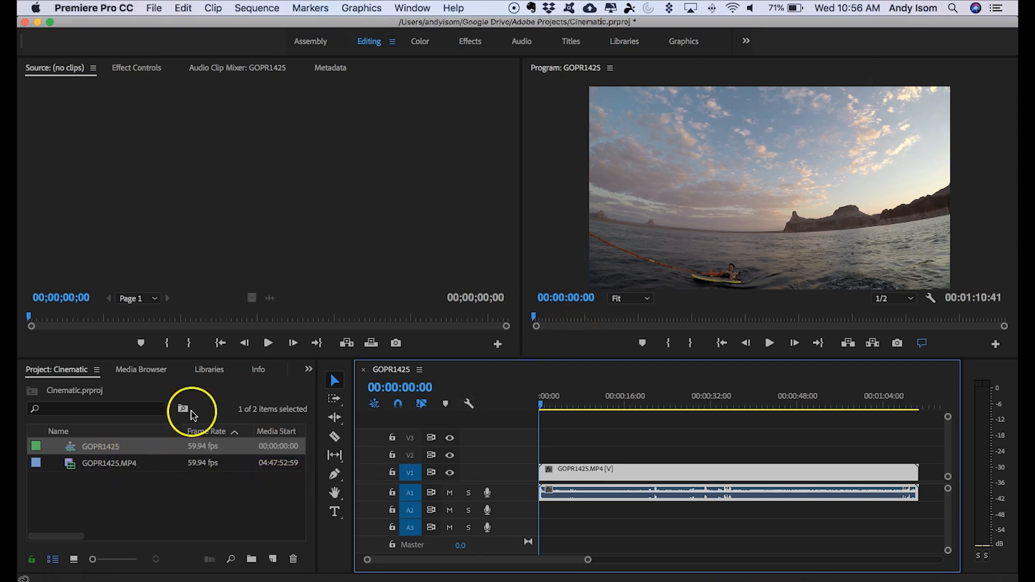
- Select the GOPR1425.MP4 clip on track V1 and show its effect controls
click(127, 449)
click(612, 469)
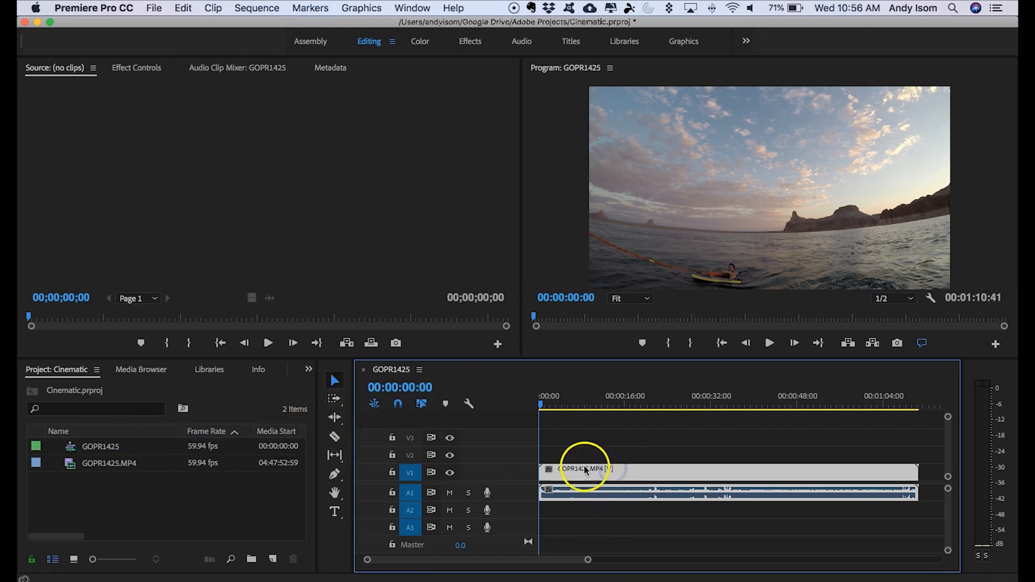
click(132, 68)
click(616, 475)
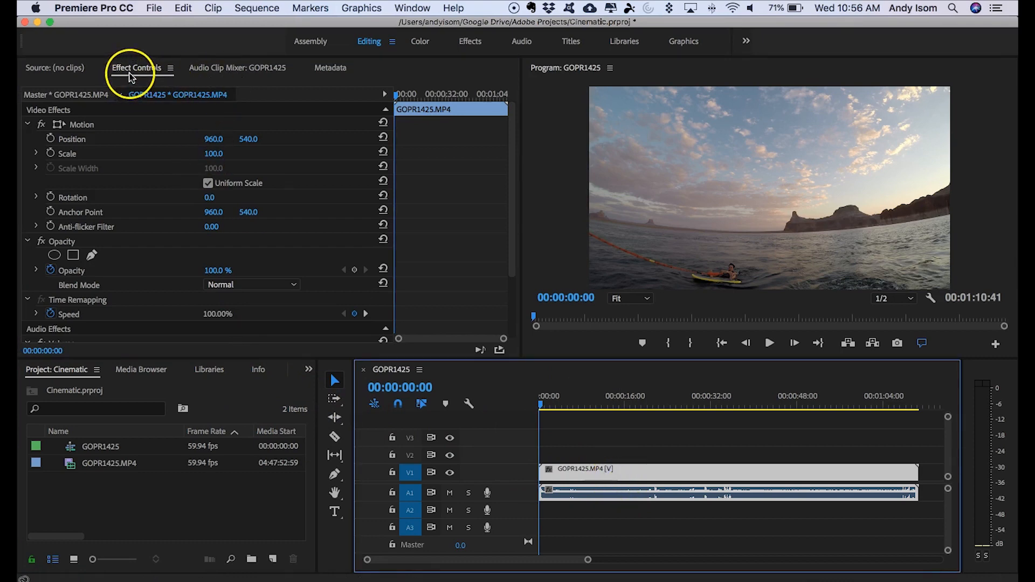
- Find the Crop video effect by searching for "crop" and apply it to the selected clip
click(309, 369)
click(326, 448)
click(82, 388)
text(crop)
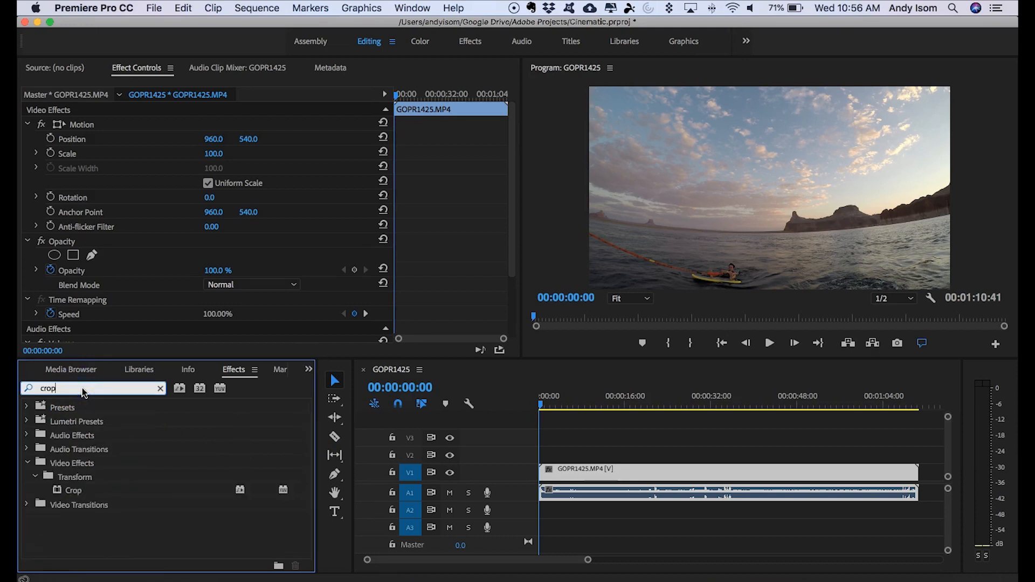
double_click(76, 490)
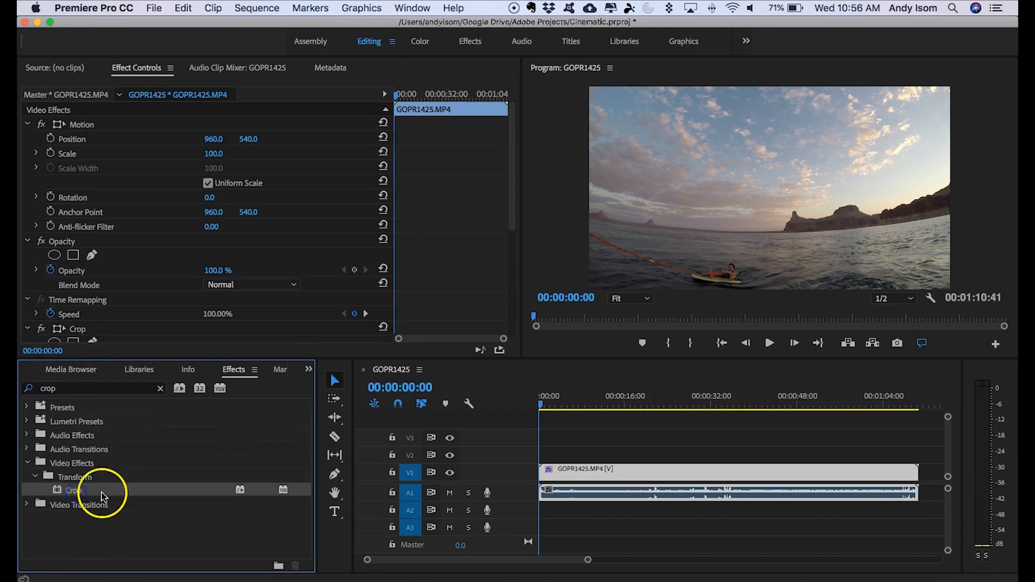
- Set the Crop effect's Top and Bottom values to 12% to give the clip letterbox bars
scroll(323, 245, down, 5)
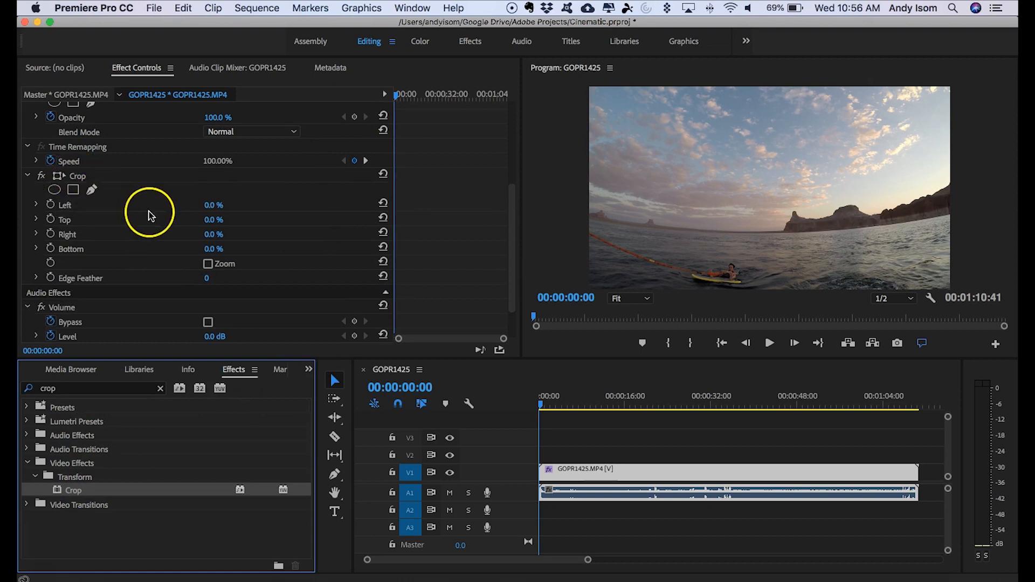
click(213, 220)
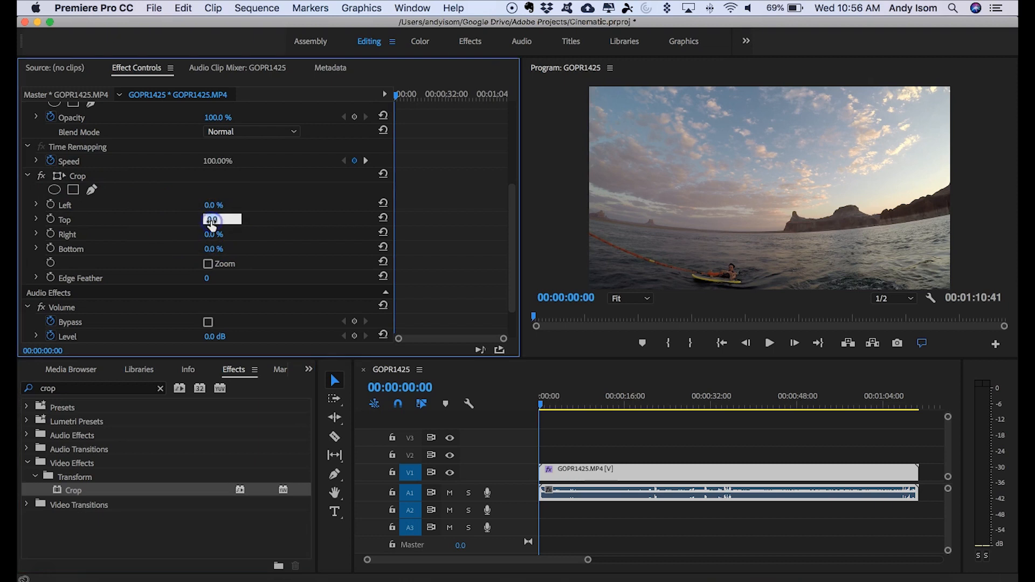
key(Return)
click(213, 249)
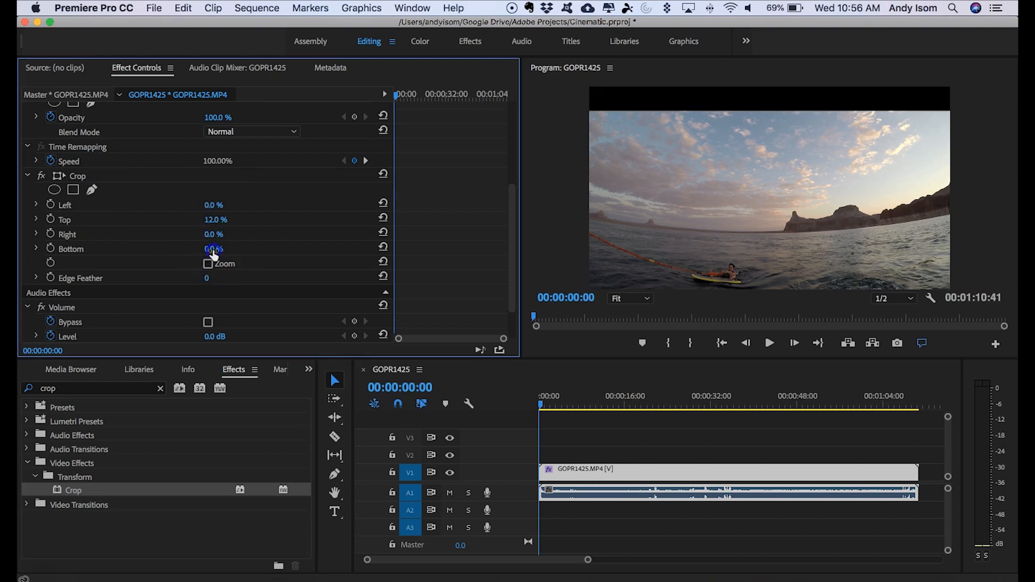
text(12)
key(Return)
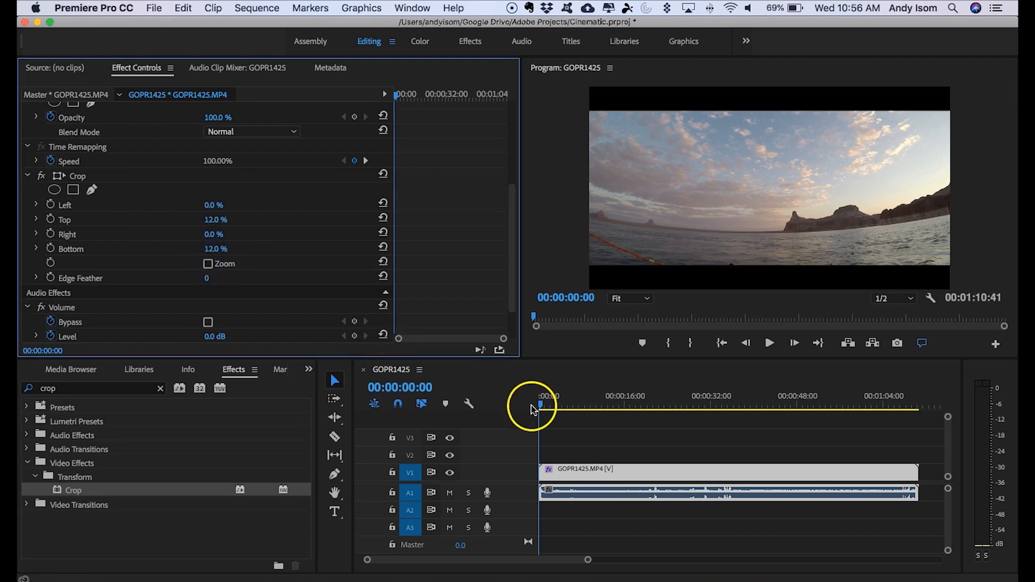
- Preview the cropped GOPR1425.MP4 clip by scrubbing through the sequence and playing a short part near its end
click(682, 521)
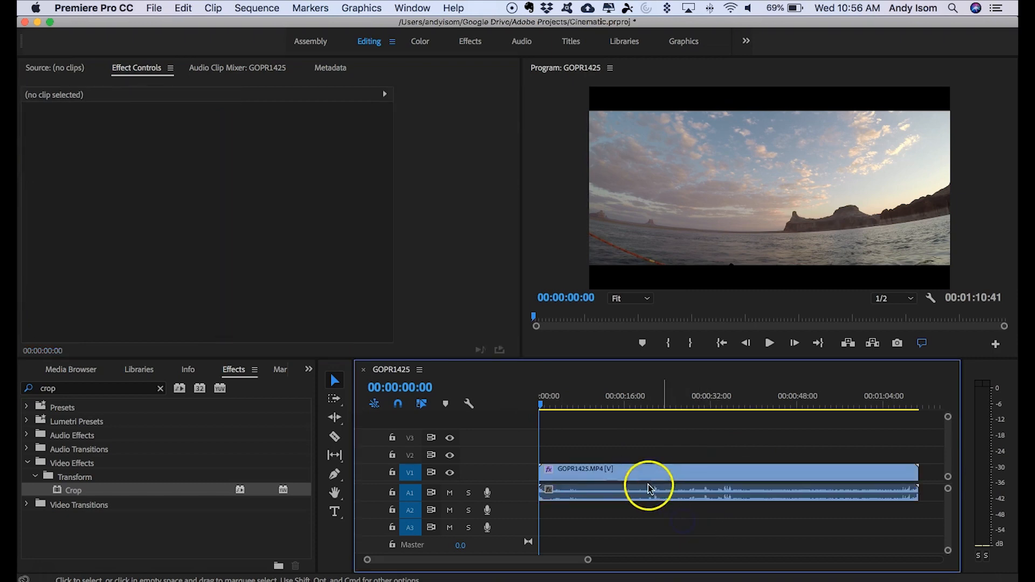
click(636, 475)
drag(542, 404, 876, 413)
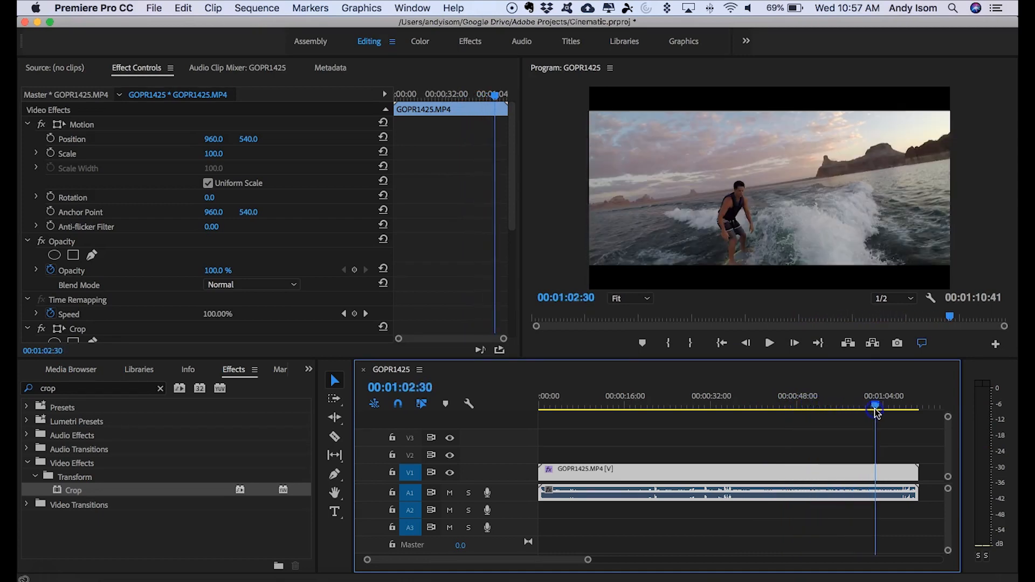
key(space)
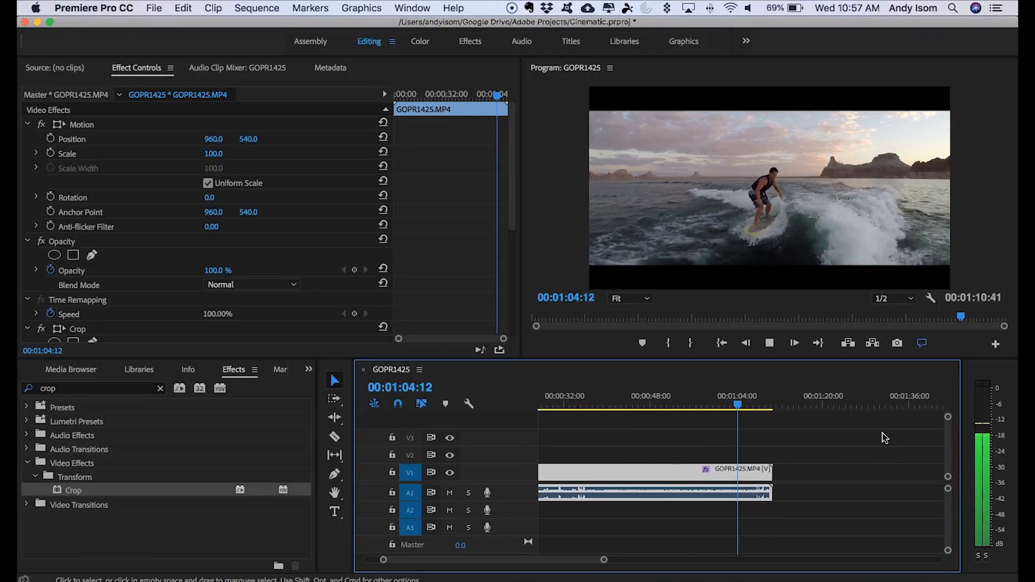
key(space)
drag(737, 405, 530, 414)
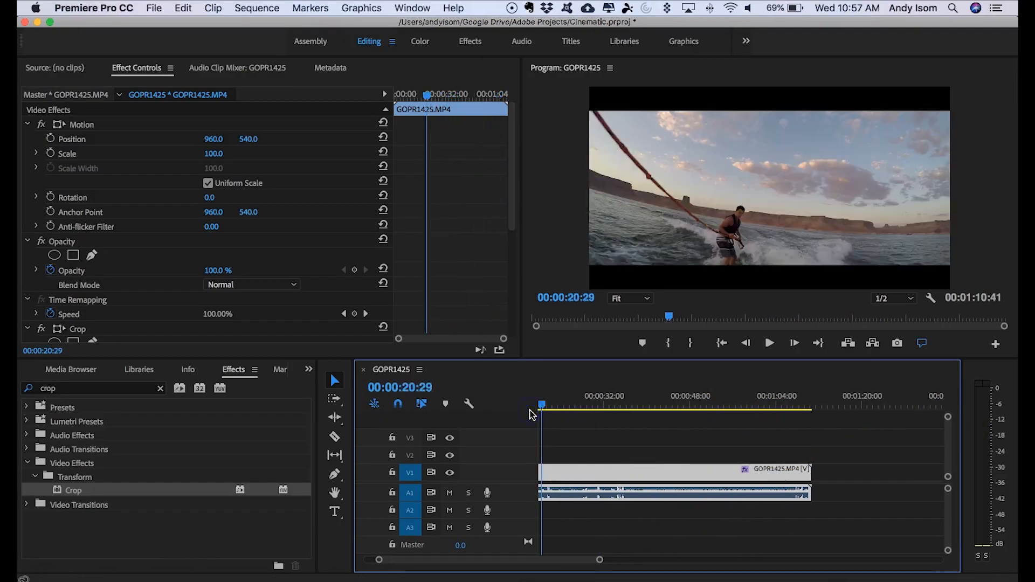
- Trim the start of the GOPR1425.MP4 clip to 00:00:32:06 and move the clip to the beginning of the sequence
drag(542, 405, 604, 405)
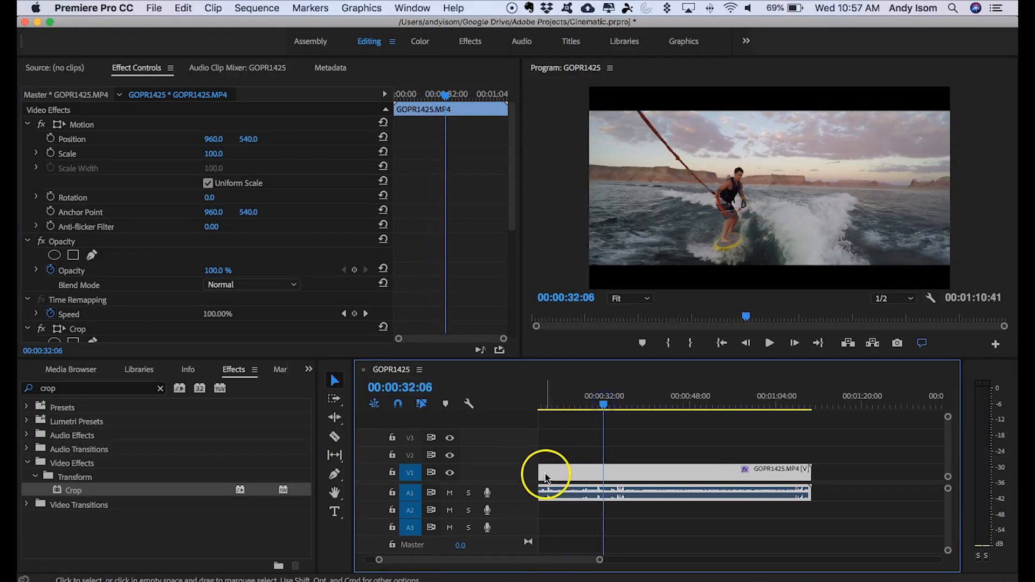
drag(496, 555, 437, 557)
drag(538, 469, 595, 473)
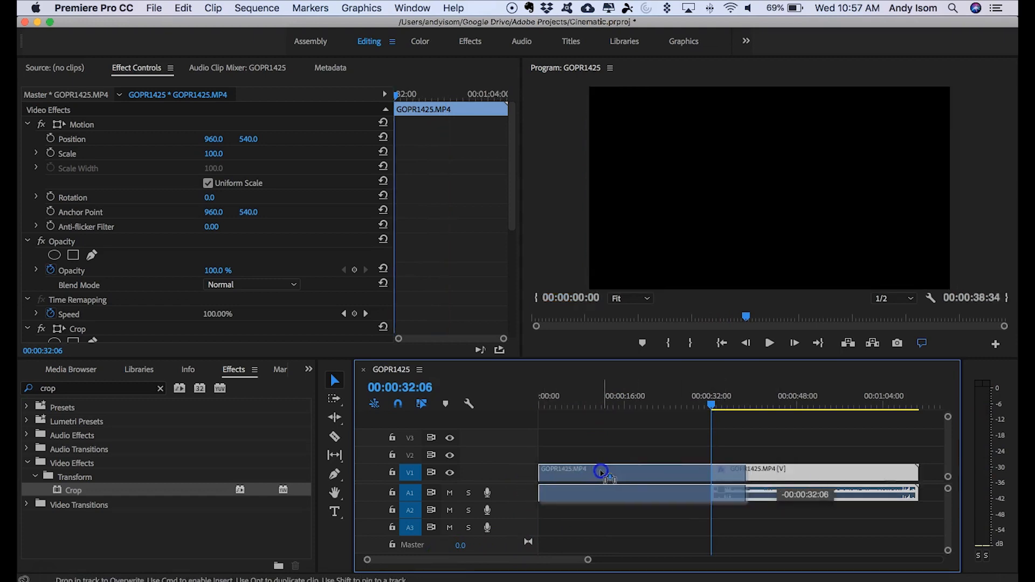
- Play the trimmed clip from the beginning of the sequence and stop at about 00:00:05:19
key(Home)
key(space)
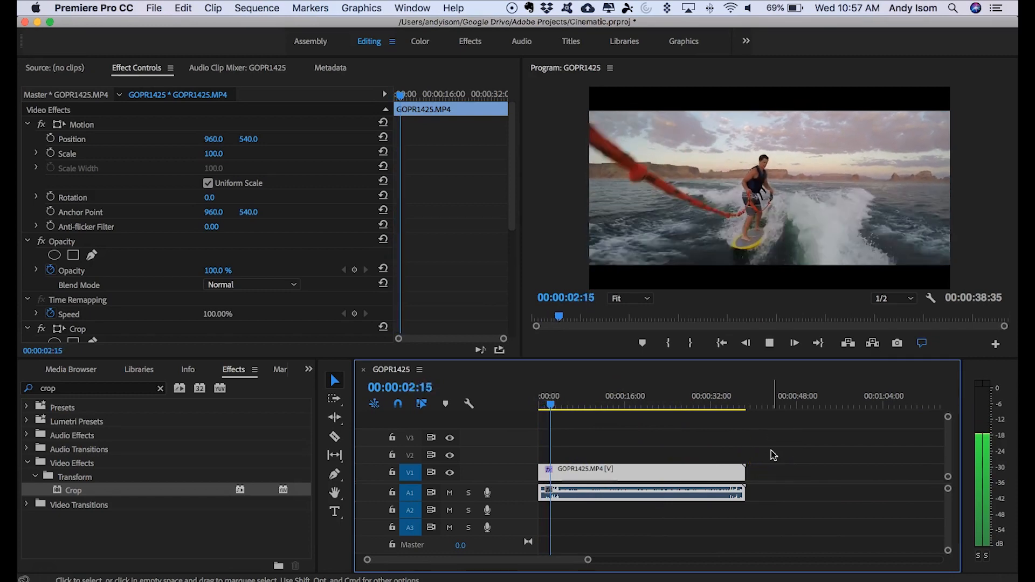
key(space)
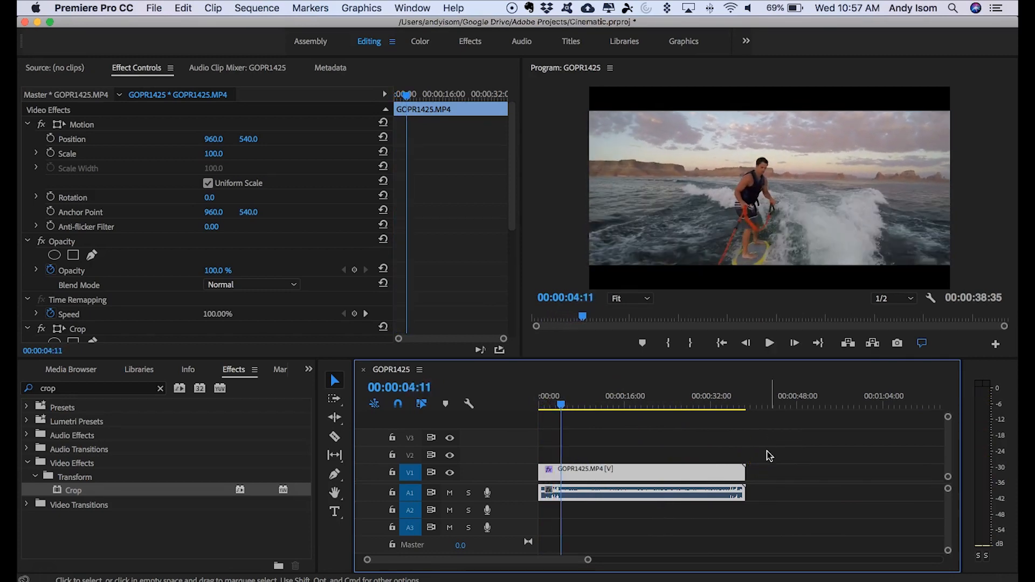
key(space)
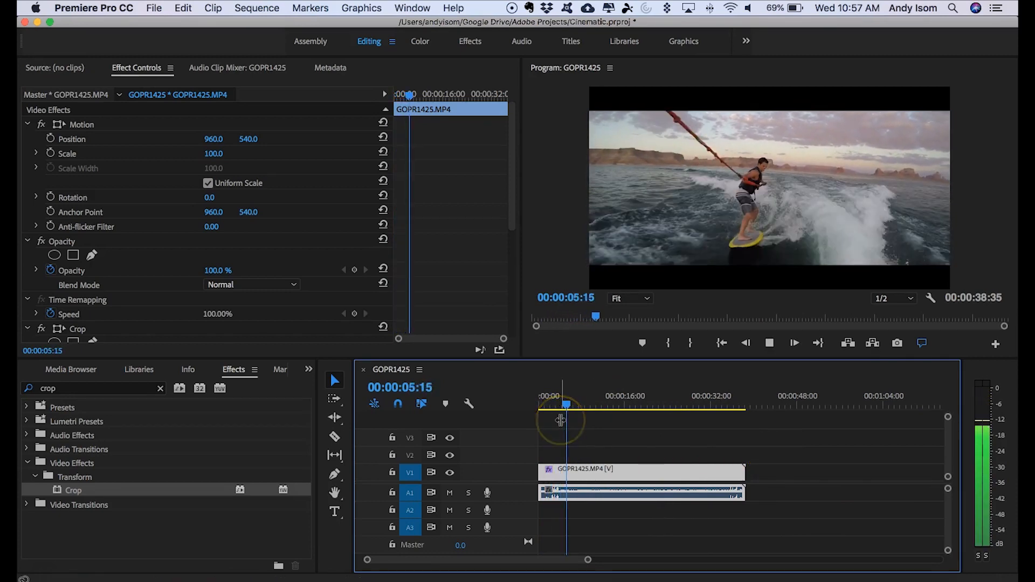
key(space)
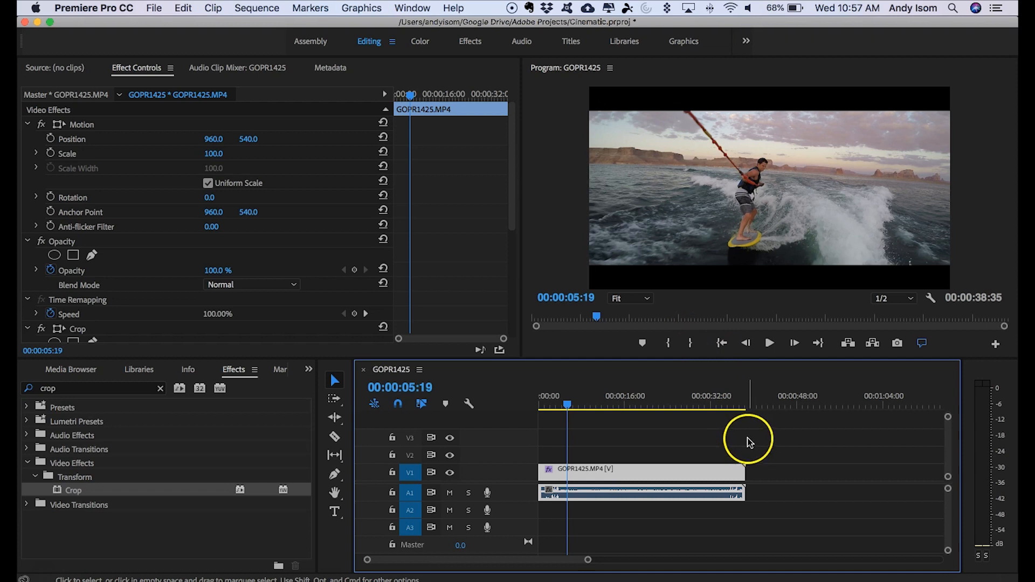
- With the GOPR1425.MP4 clip selected, switch to the Effects workspace and expand the Creative section of Lumetri Color
click(782, 458)
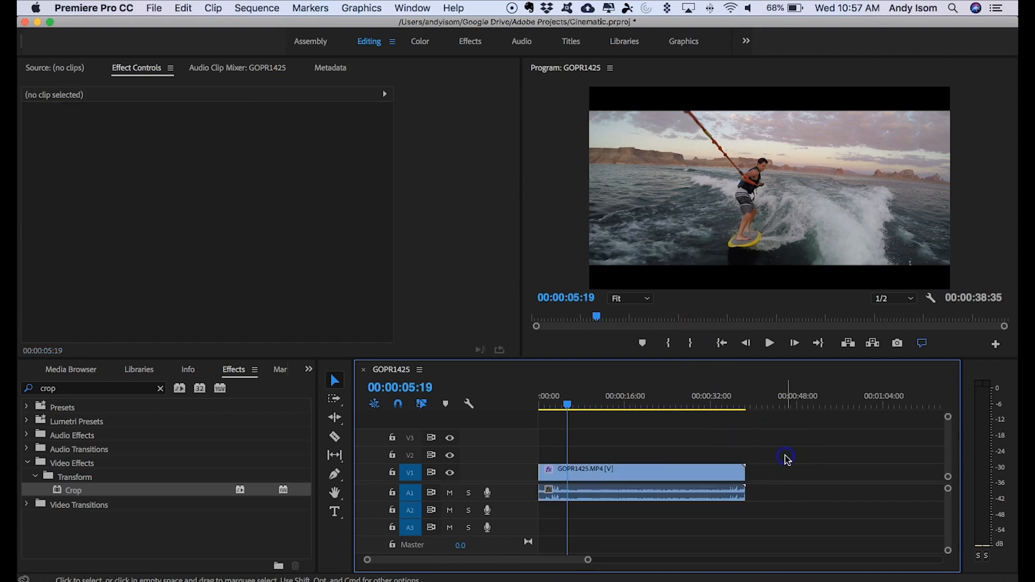
click(665, 474)
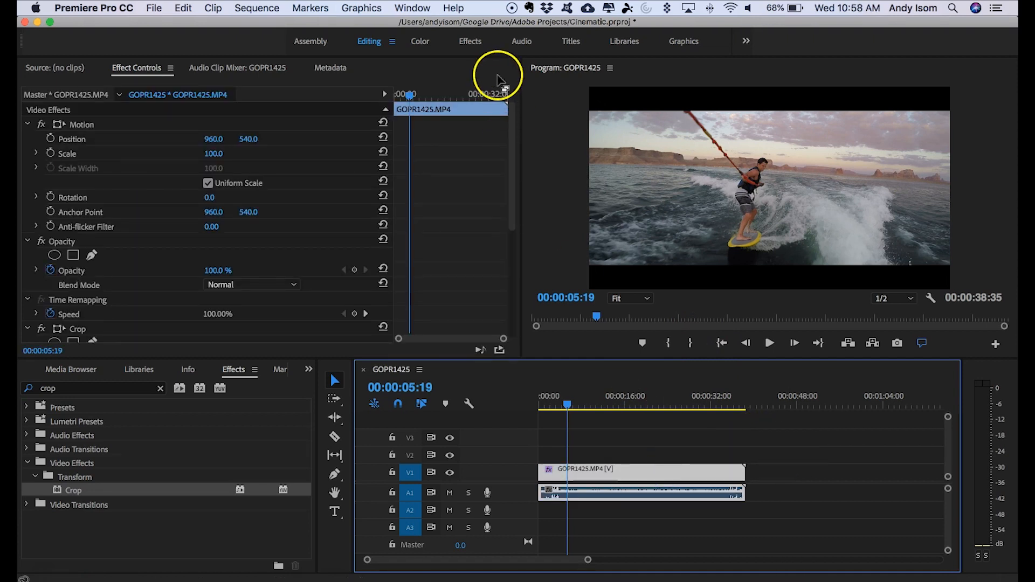
key(super+s)
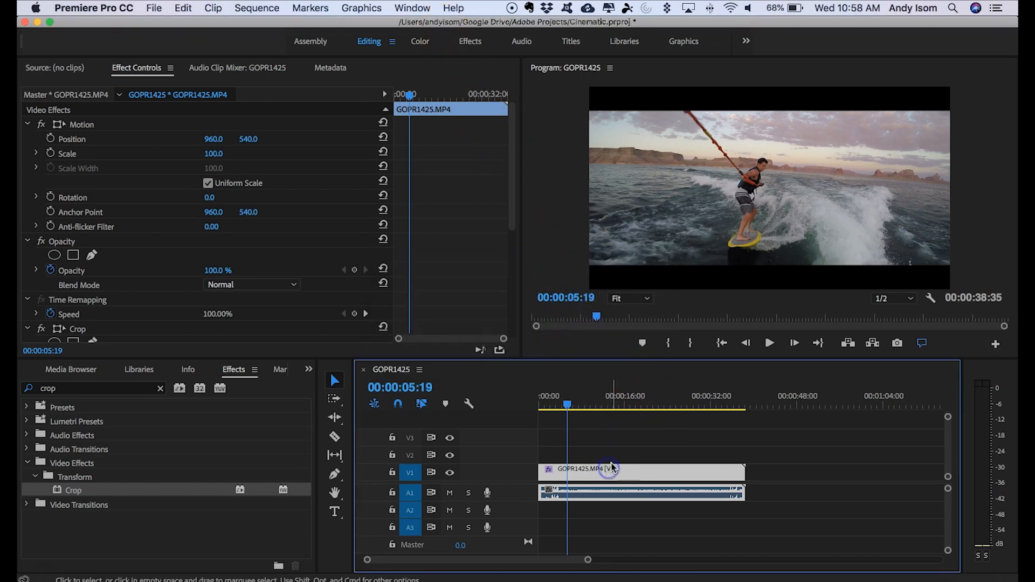
click(465, 42)
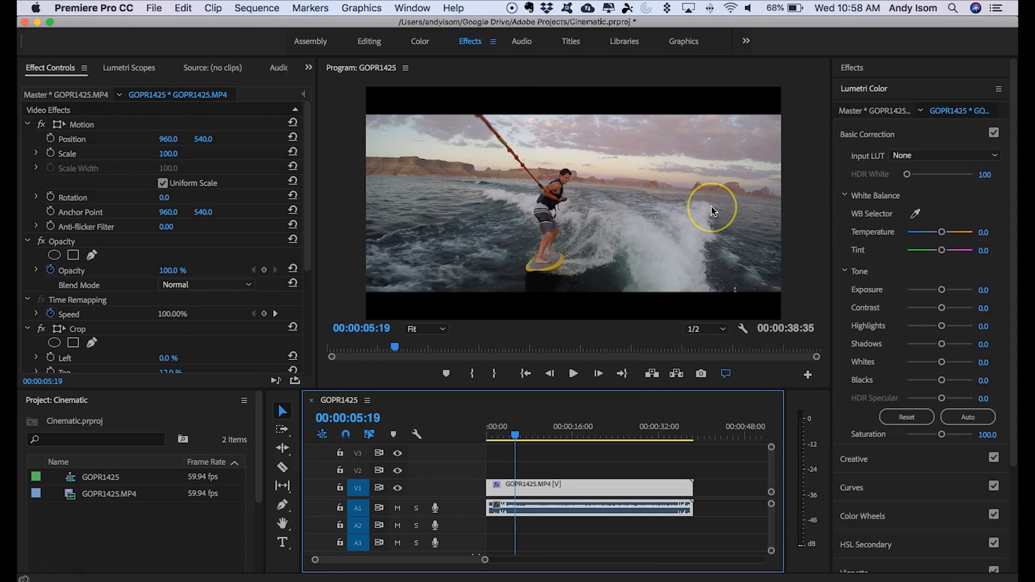
click(863, 460)
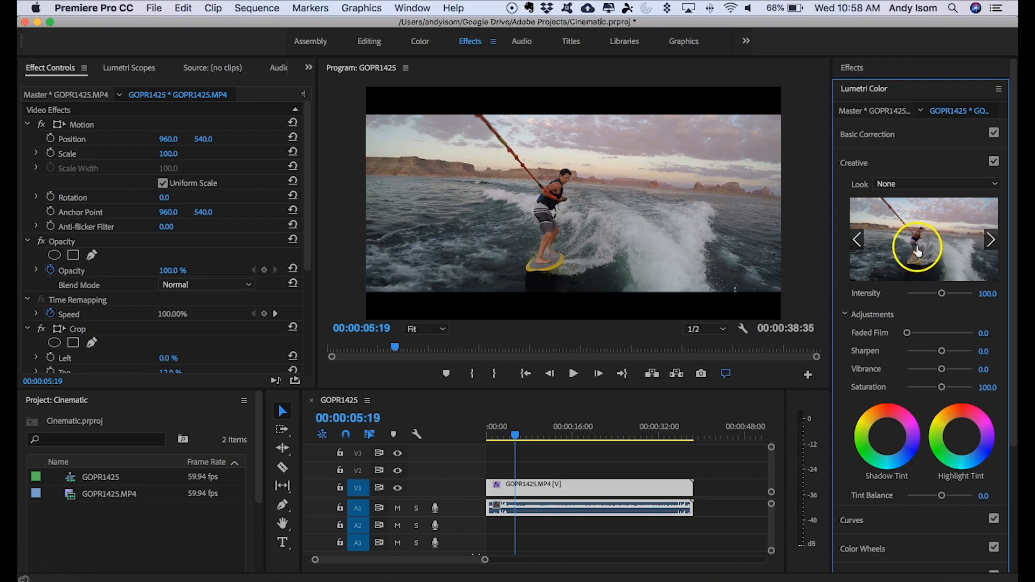
- Browse the creative look previews, try Fuji ETERNA 250D Kodak 2395 (by Adobe) on the clip, and undo it
click(879, 243)
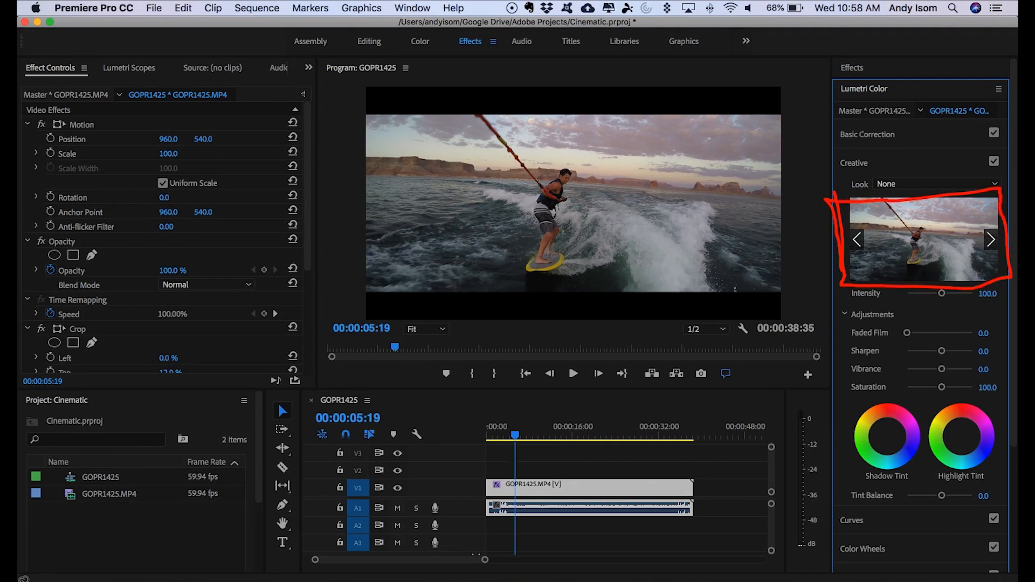
click(991, 240)
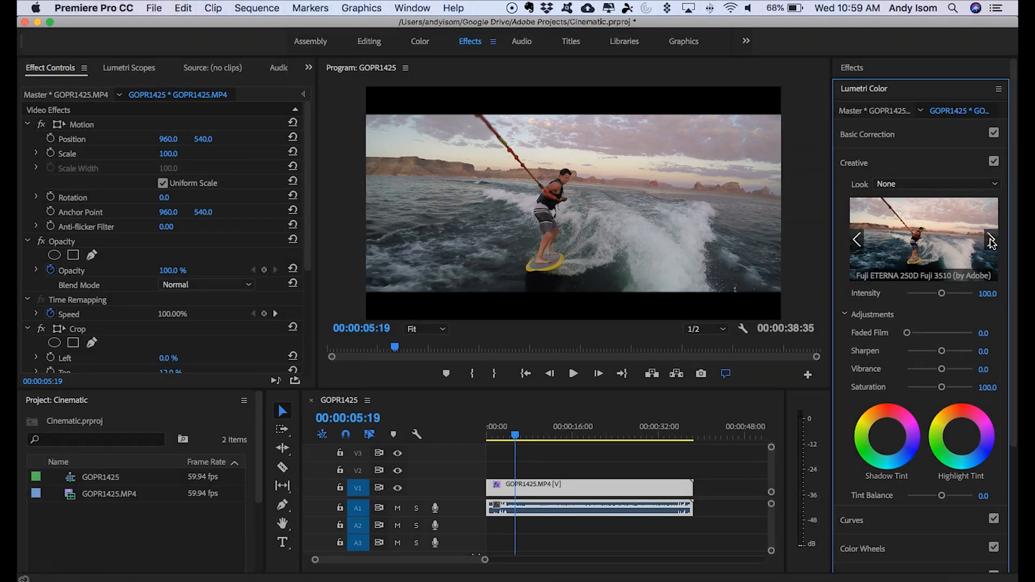
click(991, 241)
click(991, 241)
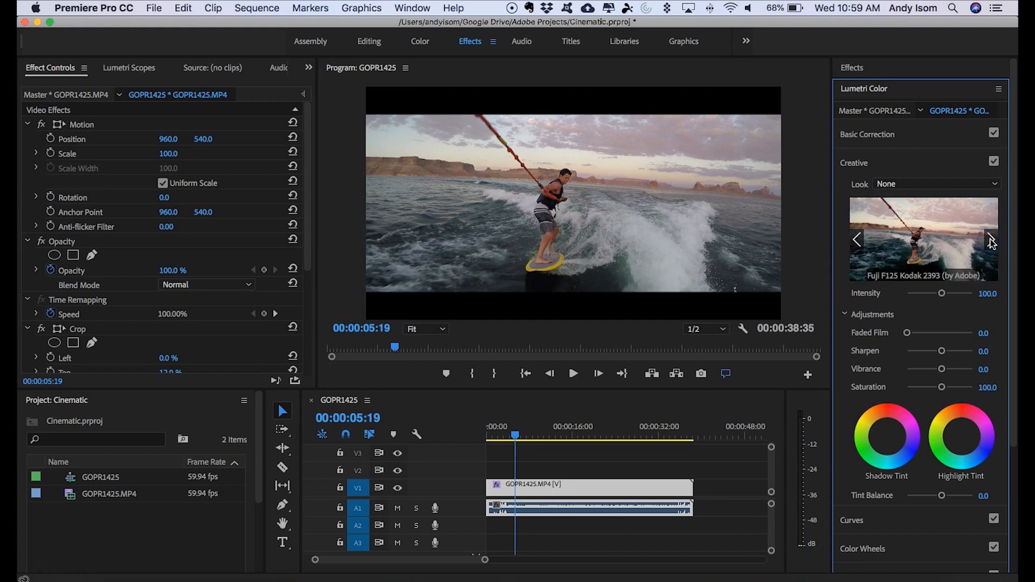
click(991, 240)
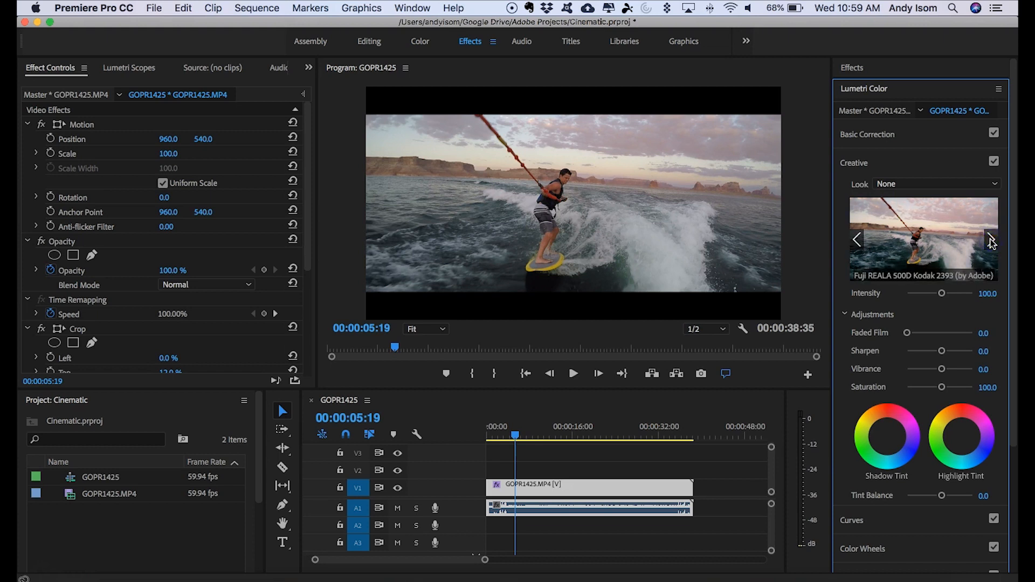
click(857, 240)
click(857, 240)
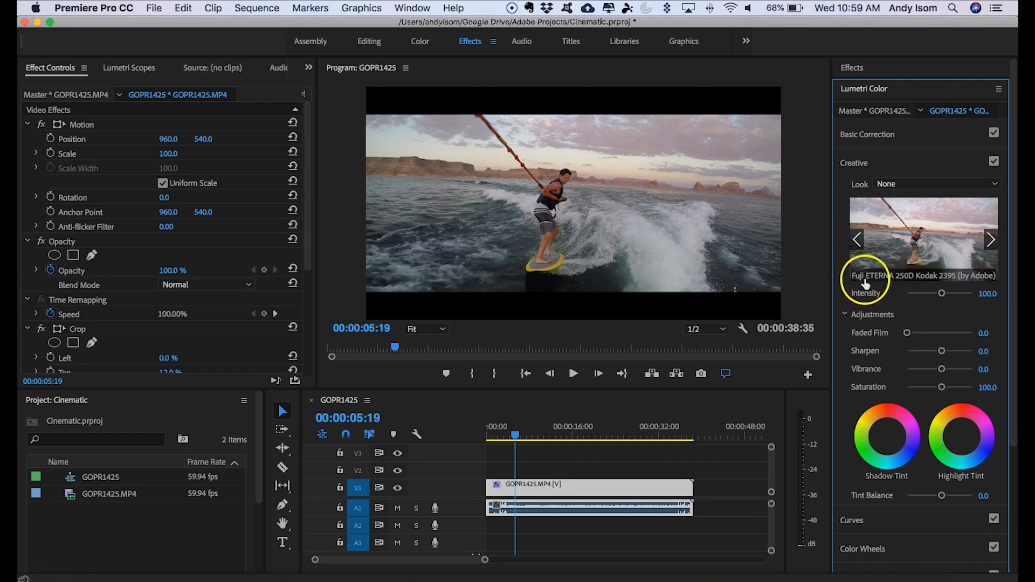
click(969, 257)
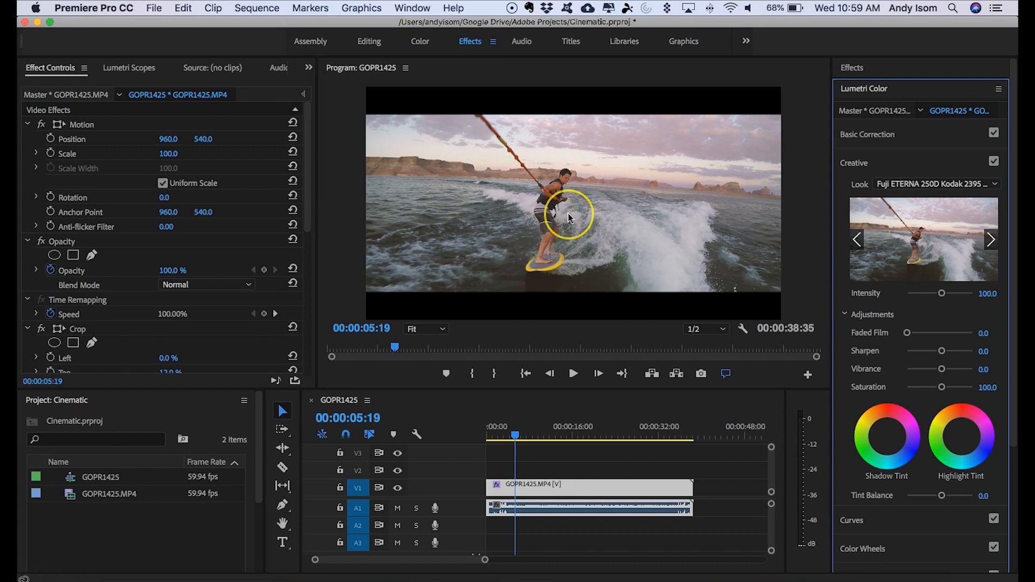
key(super+z)
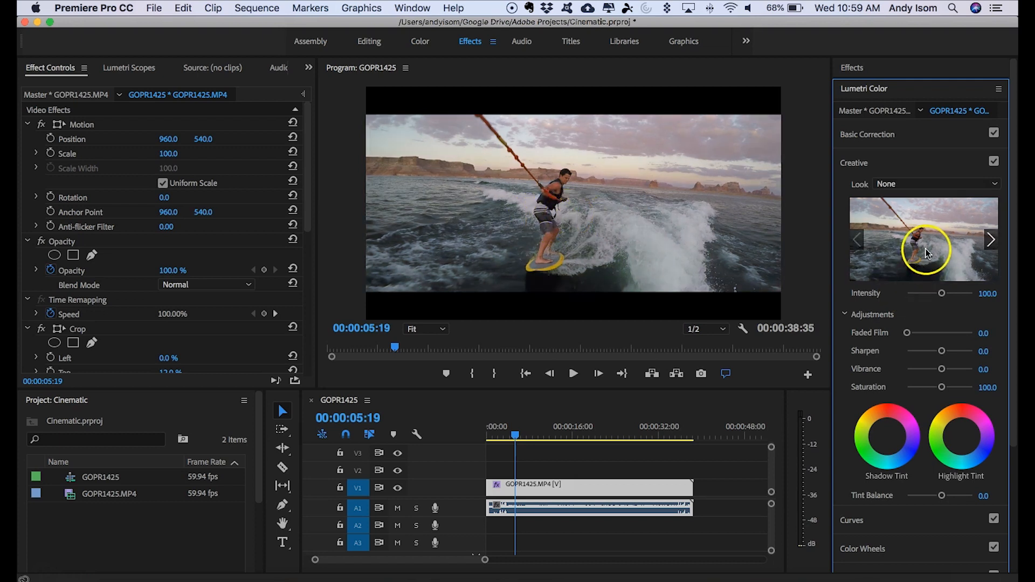
- Try the Fuji ETERNA 250D Fuji 3510 (by Adobe) creative look on the clip and undo it
click(990, 240)
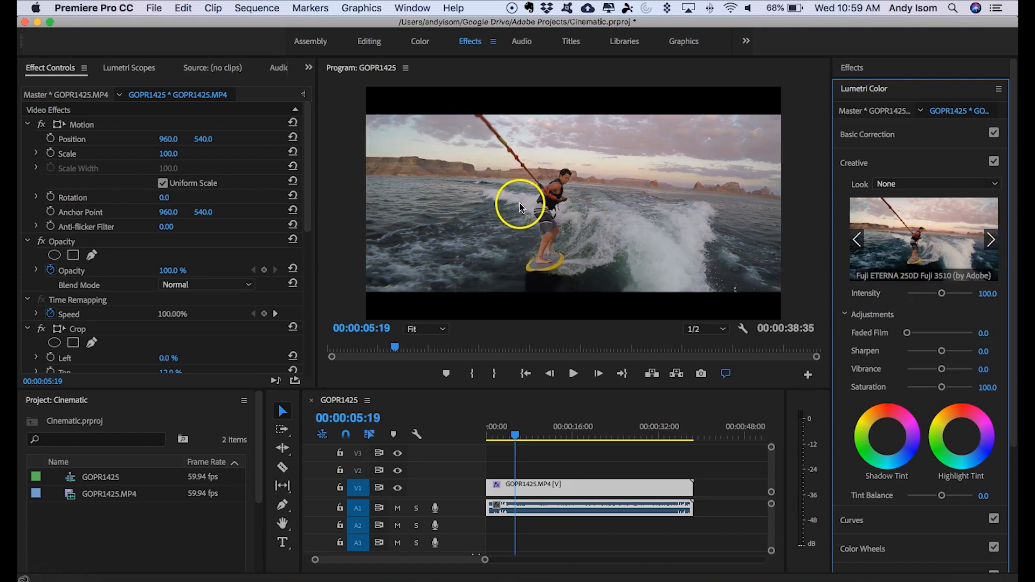
click(925, 235)
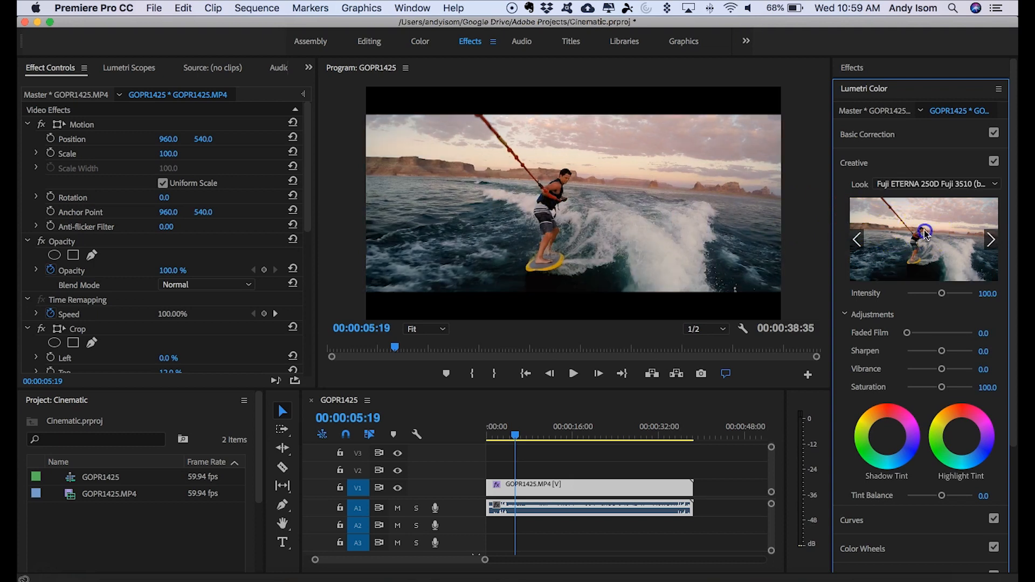
click(935, 277)
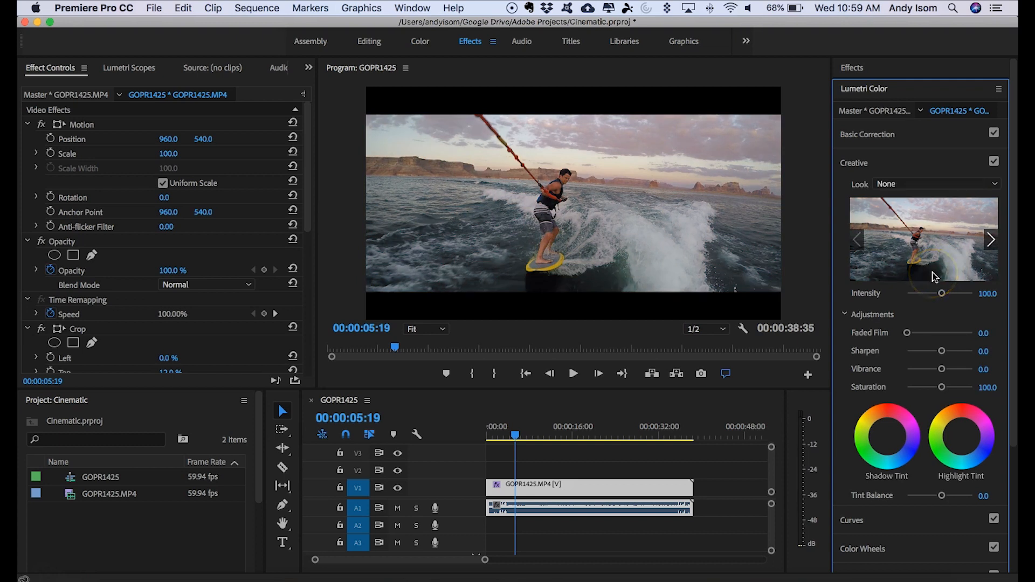
- Browse through the creative look previews, try SL CLEAN FUJI A NDR on the clip, and undo it
click(992, 240)
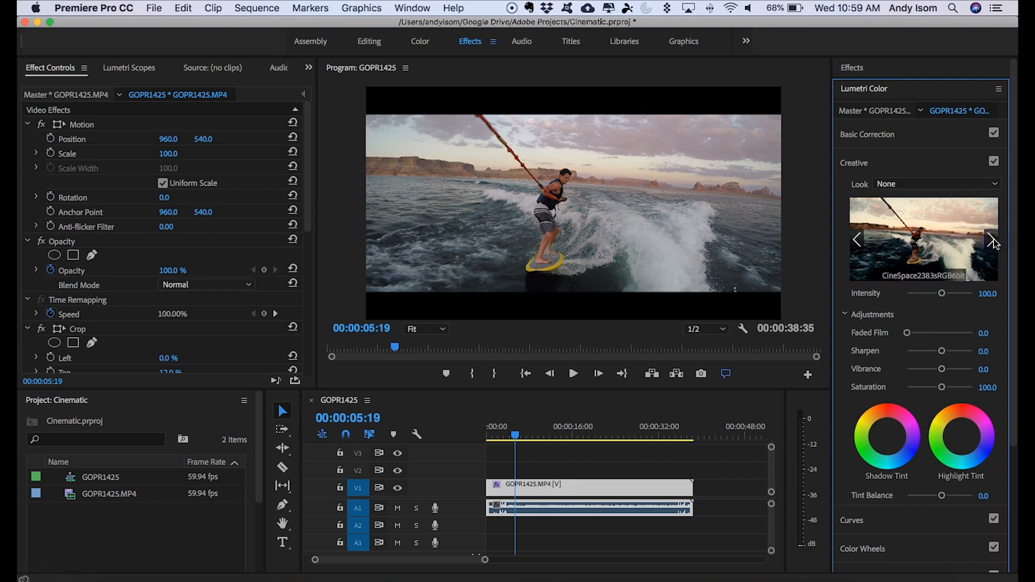
click(994, 241)
click(994, 240)
click(993, 242)
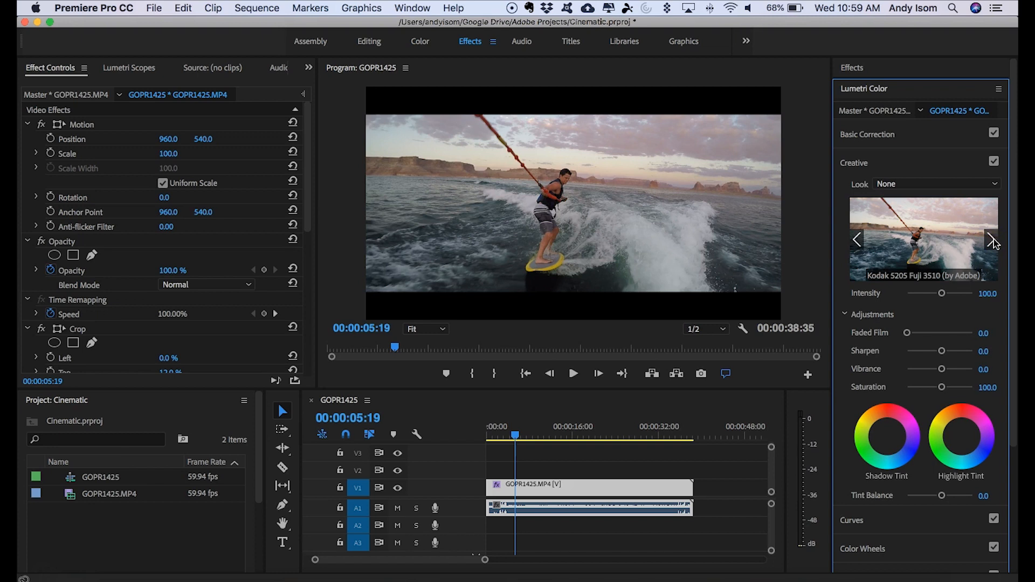
click(993, 242)
click(993, 242)
click(993, 242)
click(993, 242)
click(994, 242)
click(993, 242)
click(994, 241)
click(994, 242)
click(994, 242)
click(994, 242)
click(994, 242)
click(993, 241)
click(993, 241)
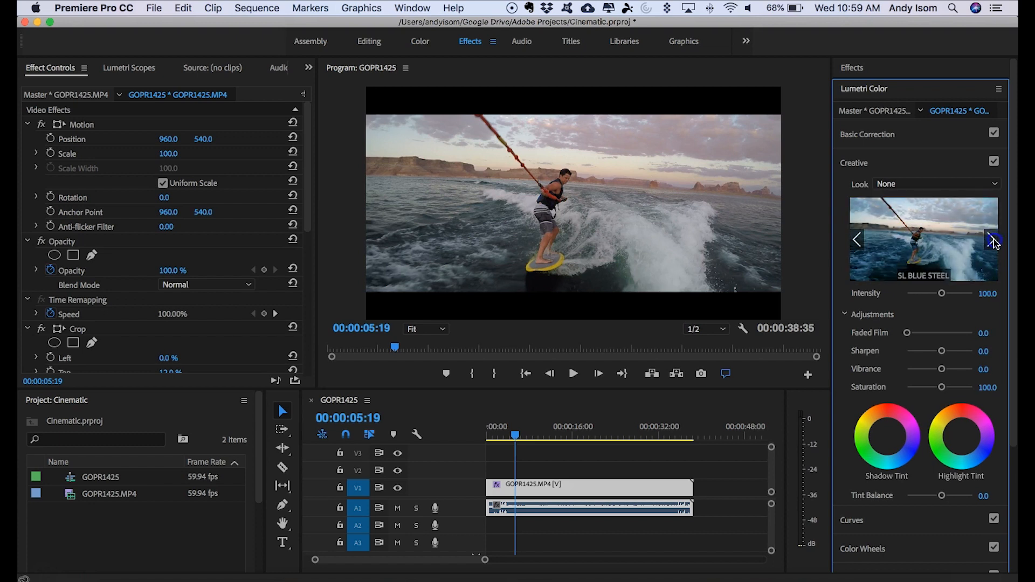
click(993, 241)
click(994, 242)
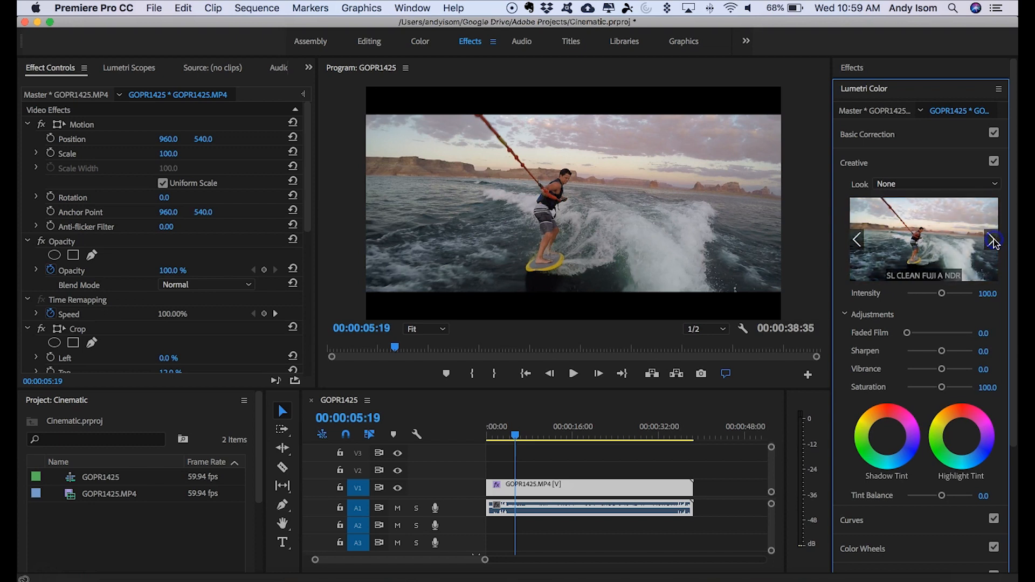
click(945, 247)
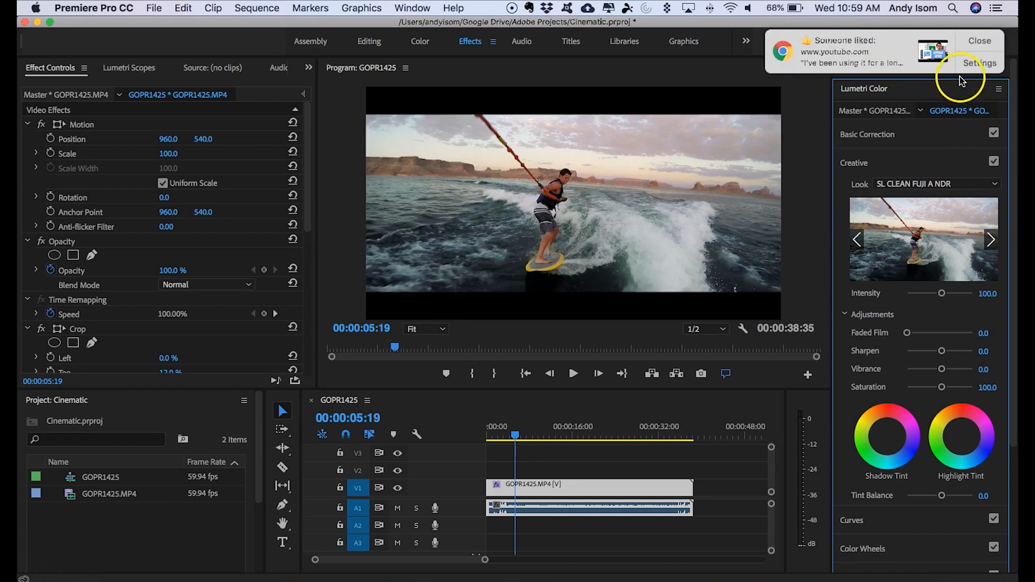
click(980, 42)
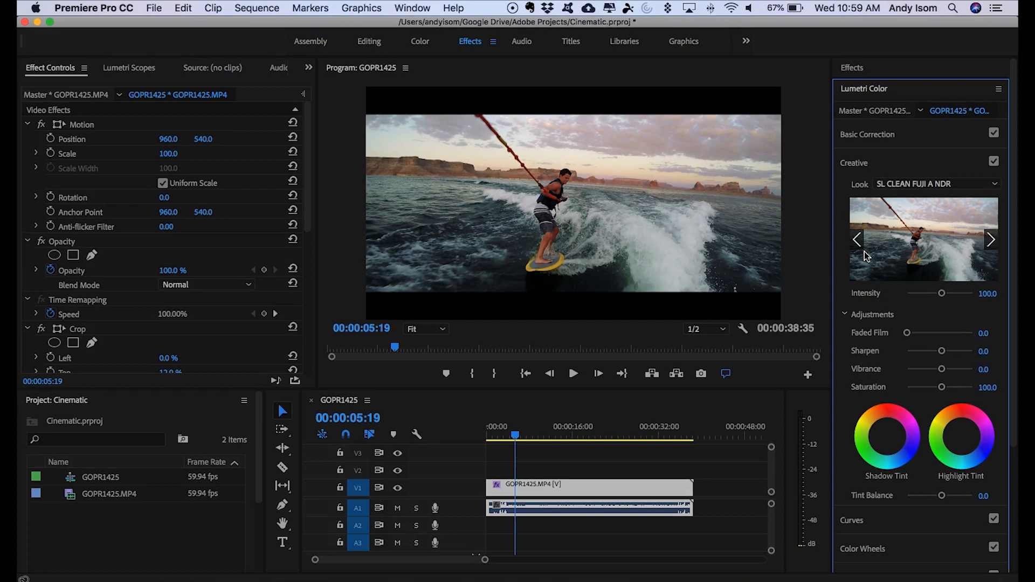
click(861, 248)
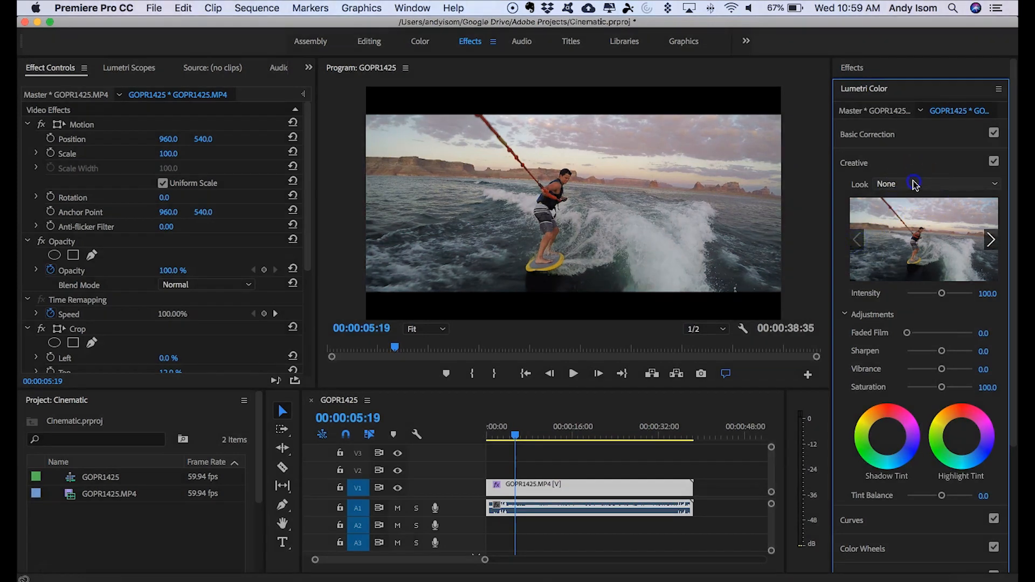
- Apply the Fuji ETERNA 250D Fuji 3510 (by Adobe) look and play the clip from the sequence start to about 00:00:01:30
click(915, 184)
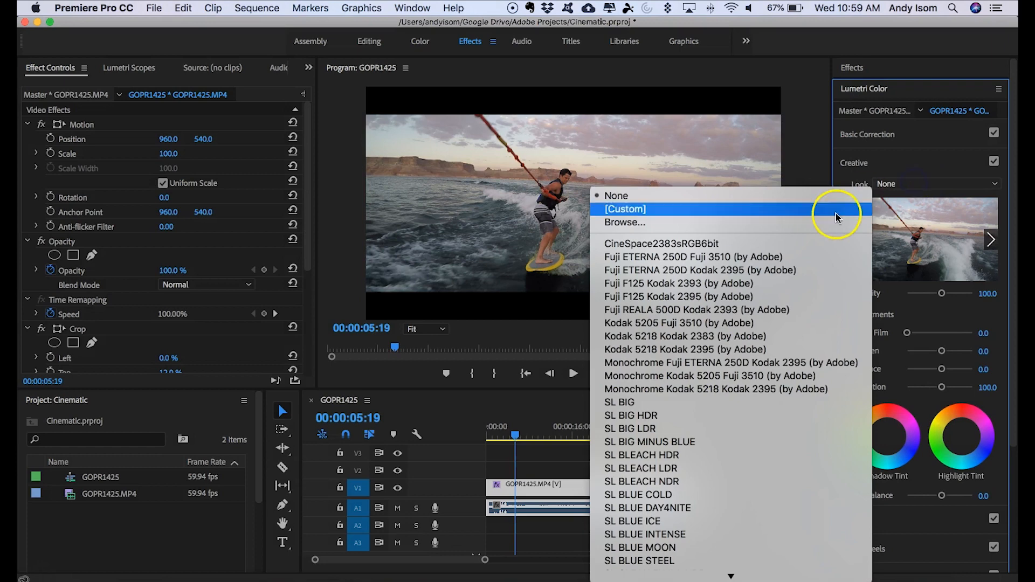
click(769, 258)
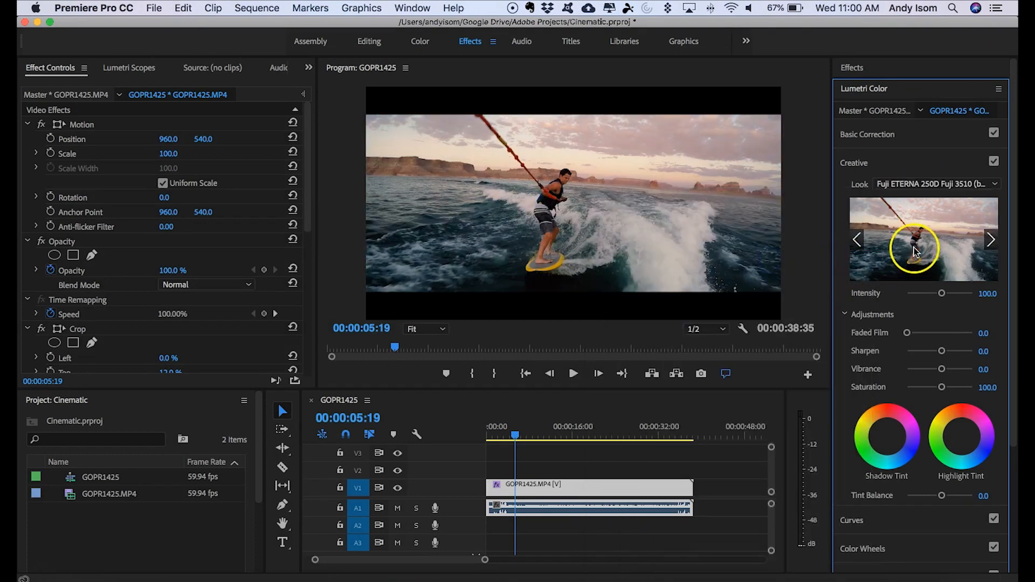
drag(515, 435, 487, 436)
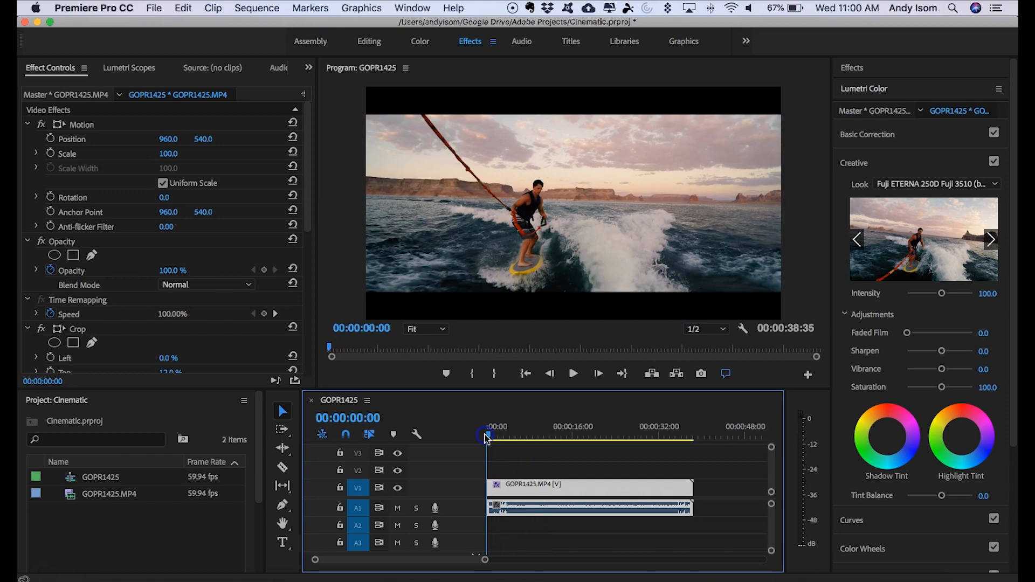
click(556, 447)
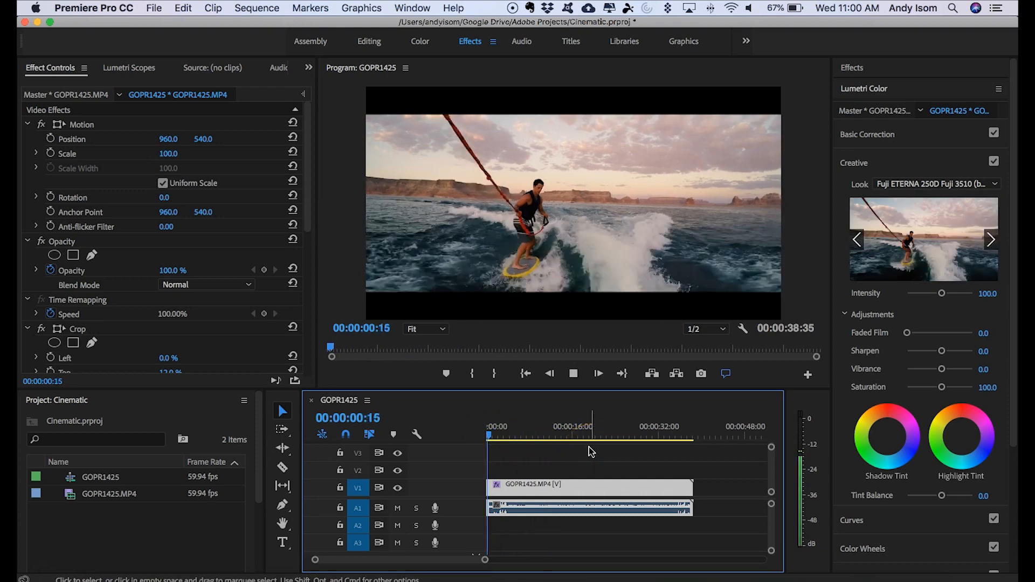
key(space)
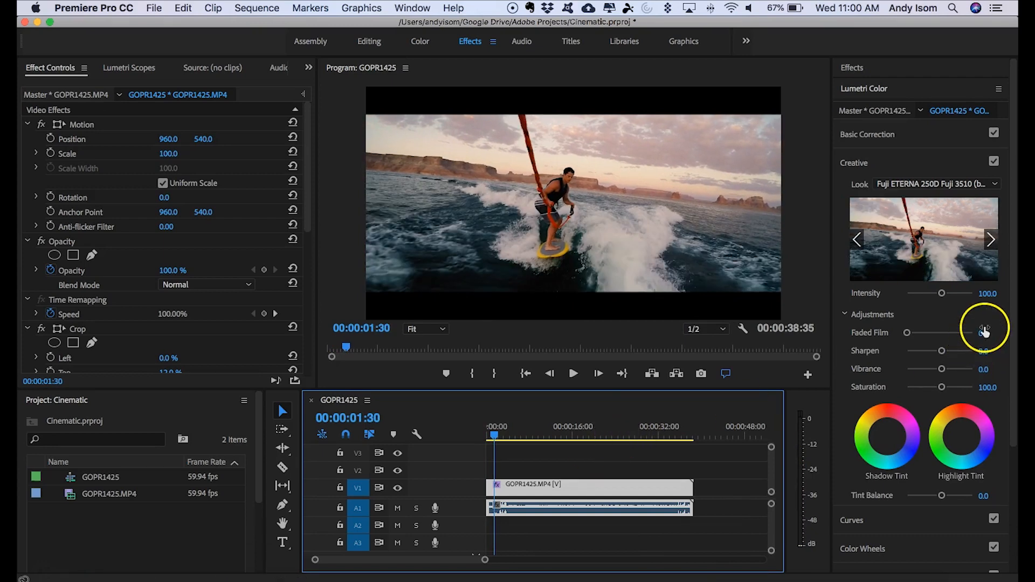
- Set the Basic Correction Temperature to 9.5 and the Creative Faded Film amount to 9.5, with the playhead at the sequence start
click(869, 136)
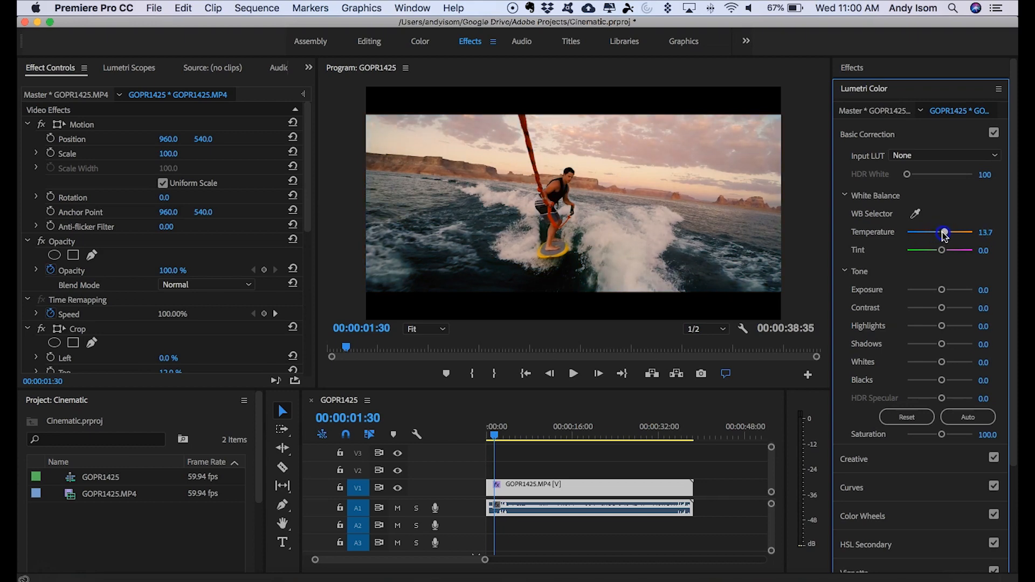
drag(942, 235, 944, 233)
mouse_move(496, 432)
mouse_down()
mouse_move(593, 434)
mouse_move(504, 431)
mouse_up()
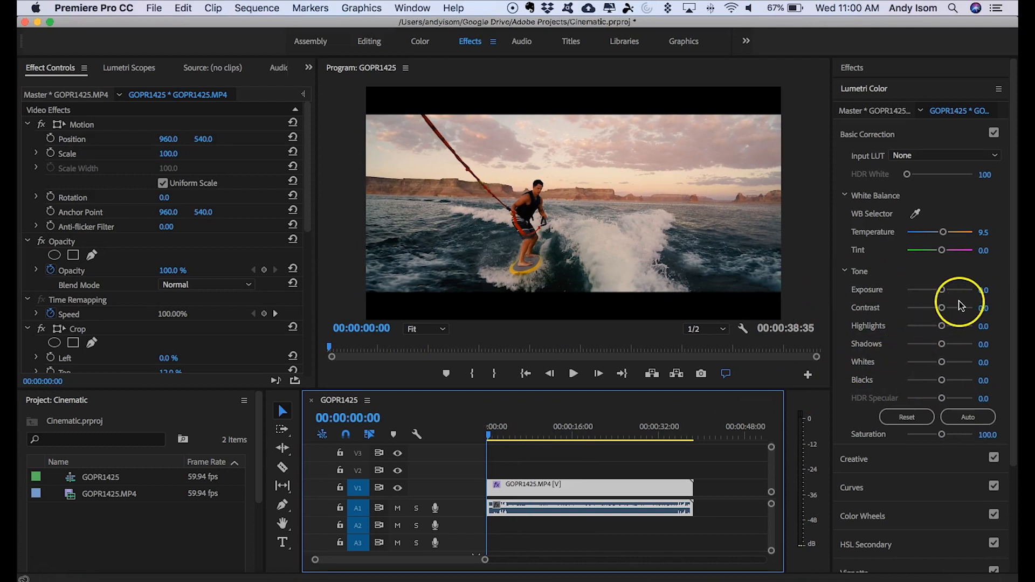
click(862, 459)
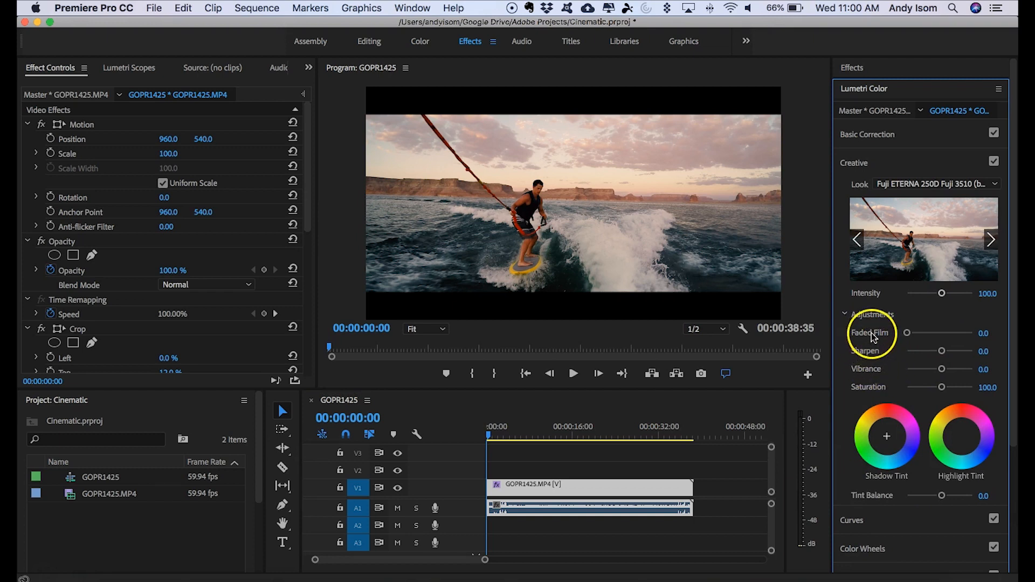
mouse_move(907, 333)
mouse_down()
mouse_move(981, 335)
mouse_move(905, 334)
mouse_up()
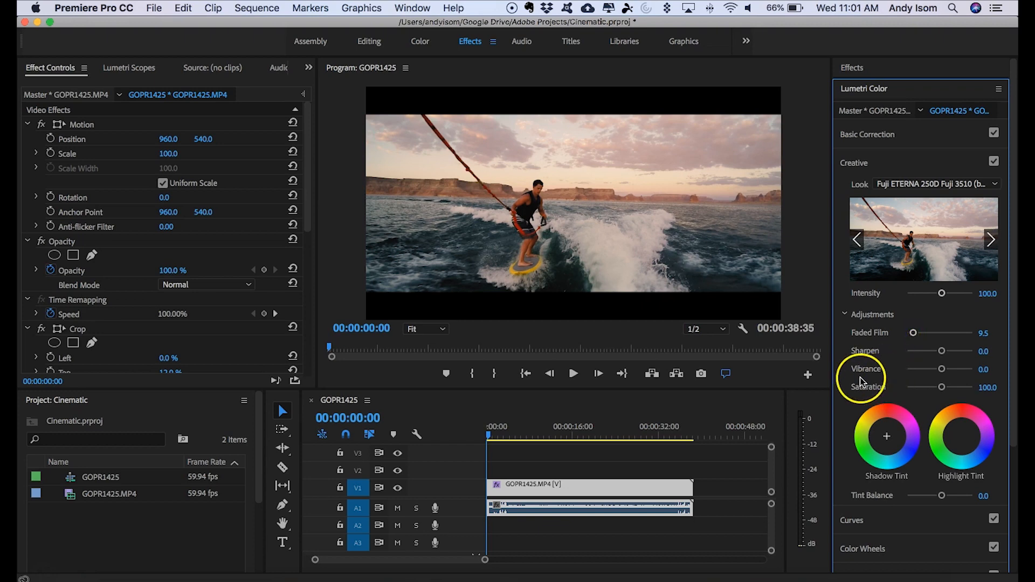
- Play the graded clip from the sequence start, stop at about 00:00:04:45, and dismiss the notification
click(492, 428)
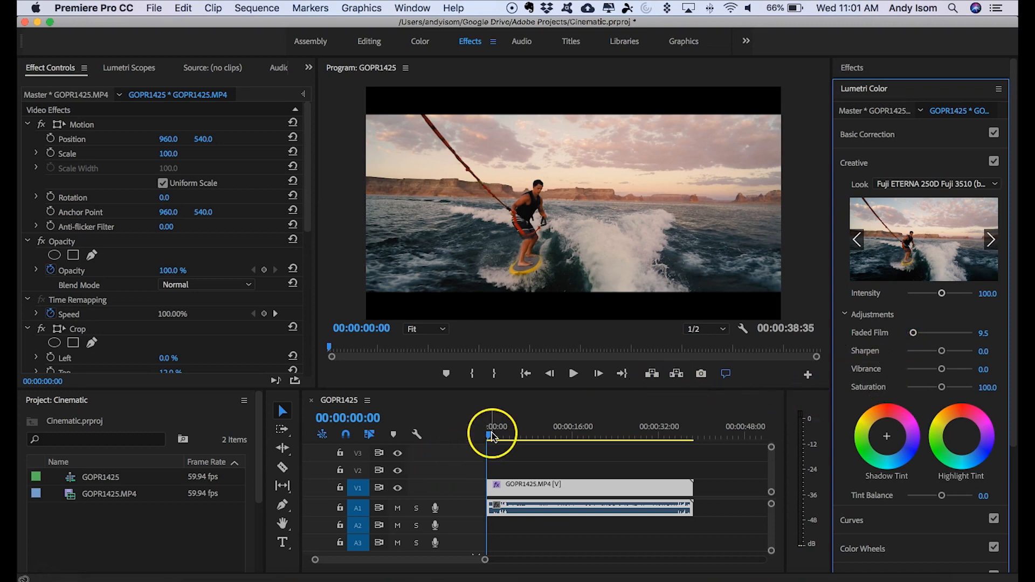
key(space)
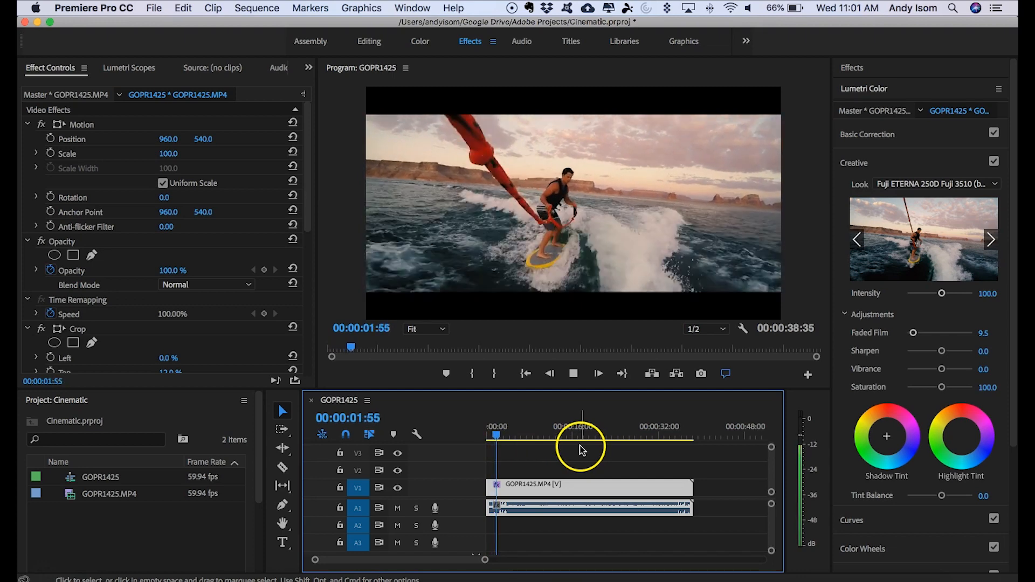
key(space)
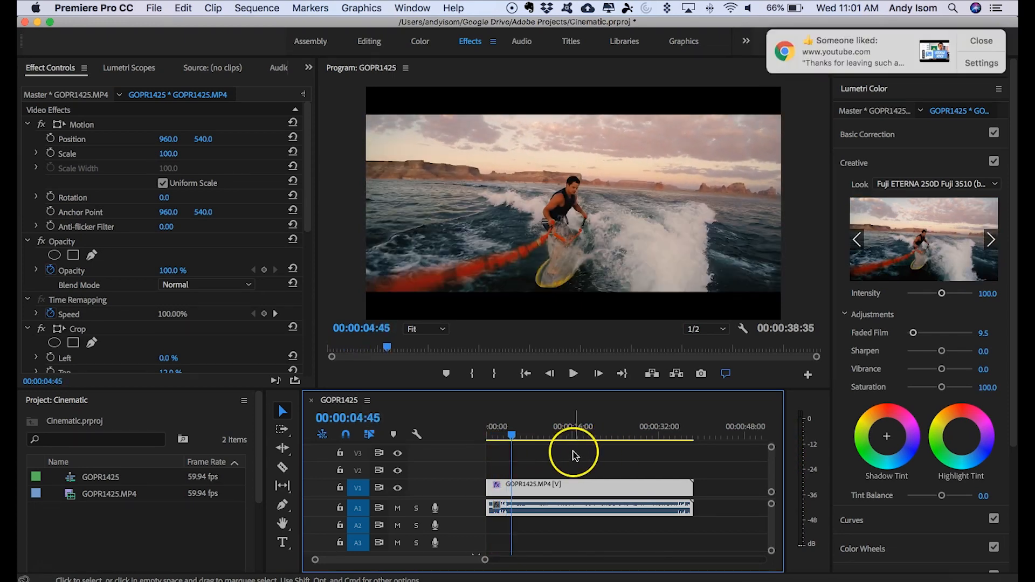
click(993, 41)
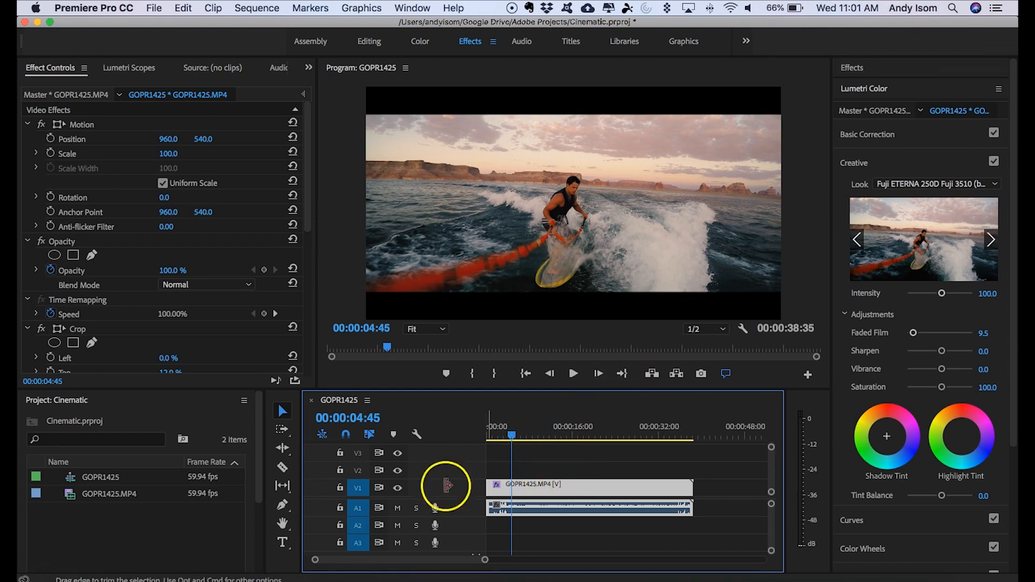
- Add an ungraded copy of GOPR1425.MP4 after the graded clip on V1, trimming its start so it runs from 00:00:42:37 for 00:00:40:44
drag(93, 491, 721, 487)
click(725, 431)
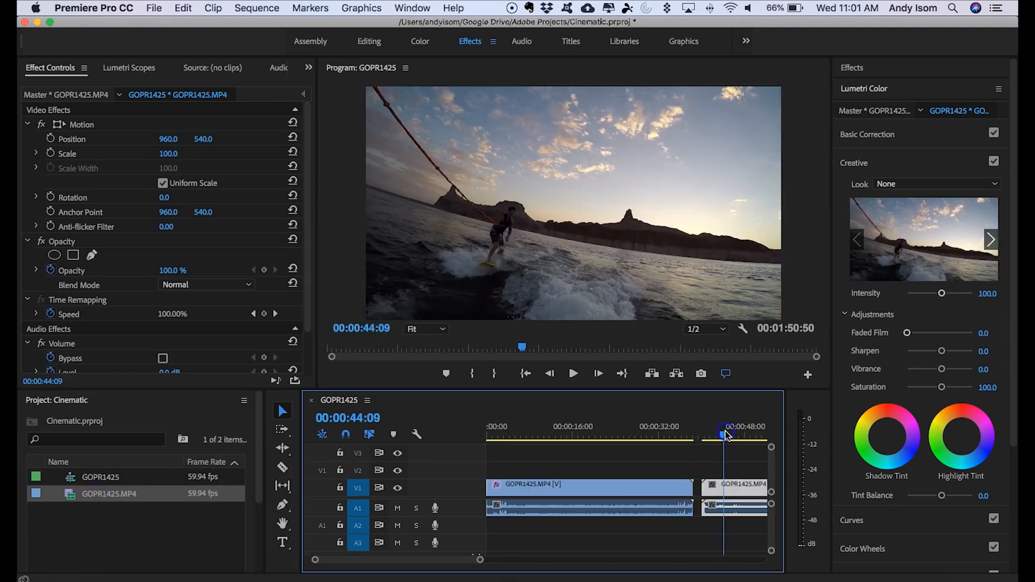
click(716, 432)
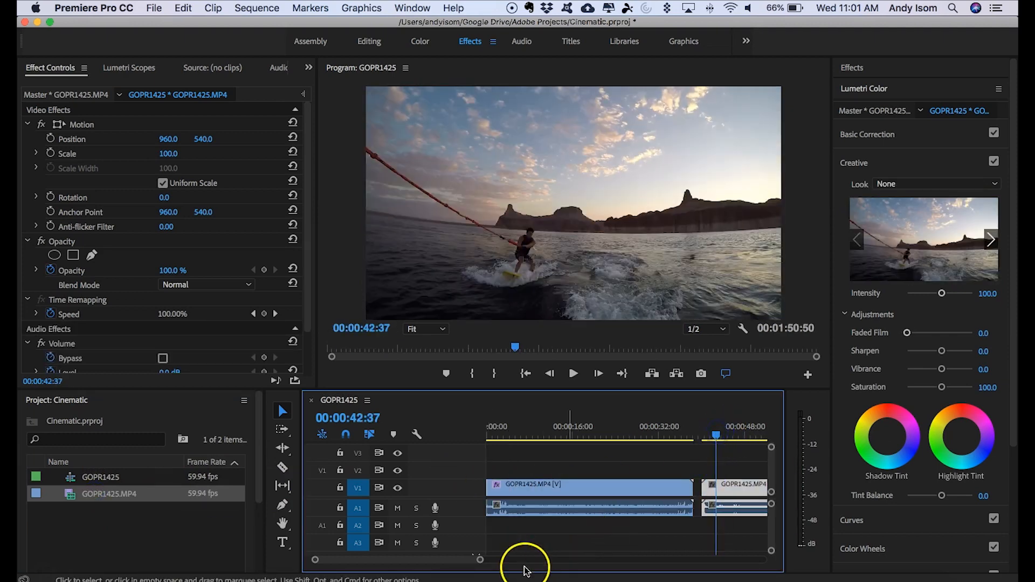
drag(479, 562, 554, 561)
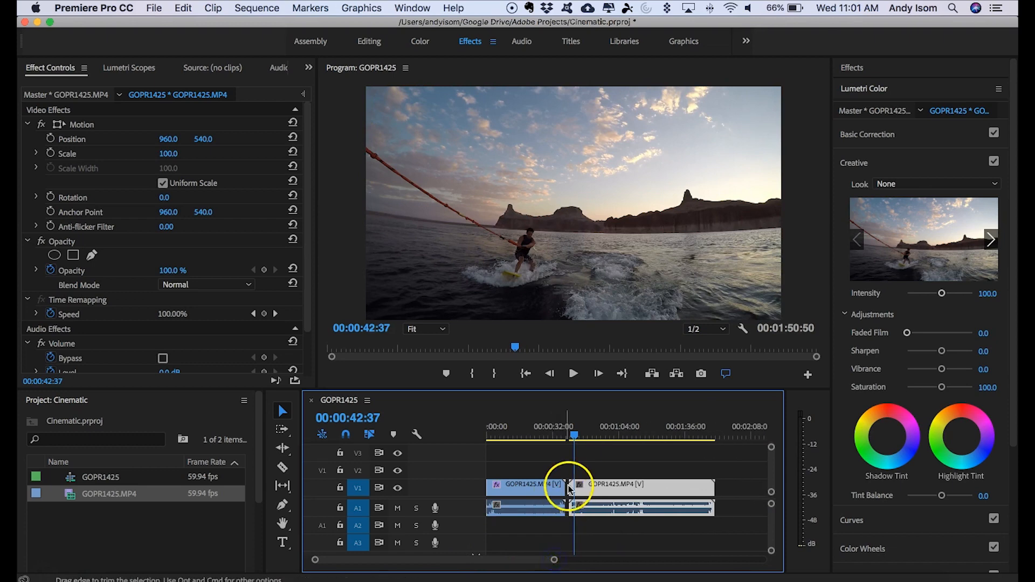
drag(572, 484, 595, 487)
drag(575, 435, 585, 436)
- Compare graded and ungraded frames at about 00:00:05:03, 00:00:50:49 and 00:00:57:53, ending on the graded clip at 00:00:07:24
click(498, 432)
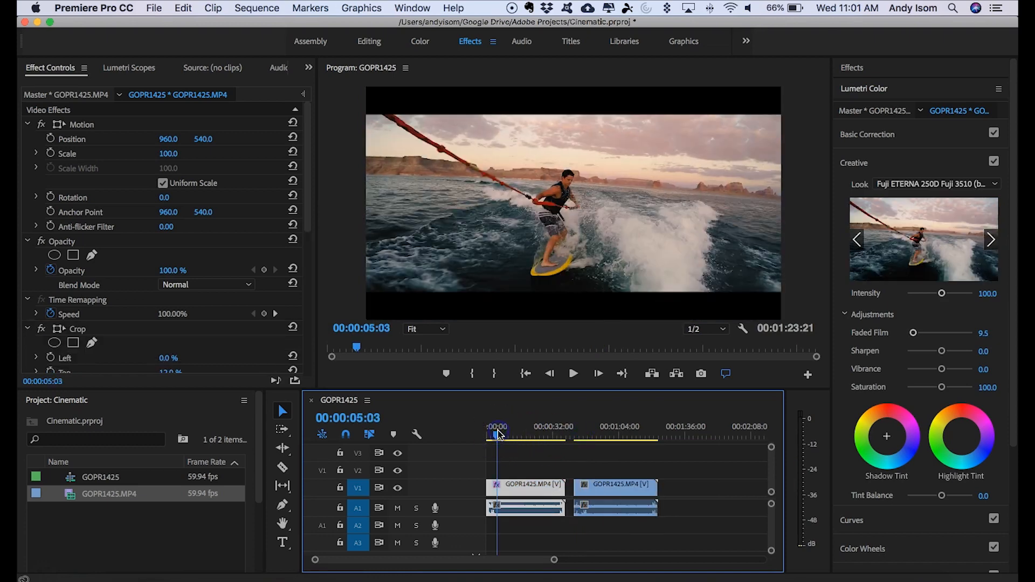
click(593, 434)
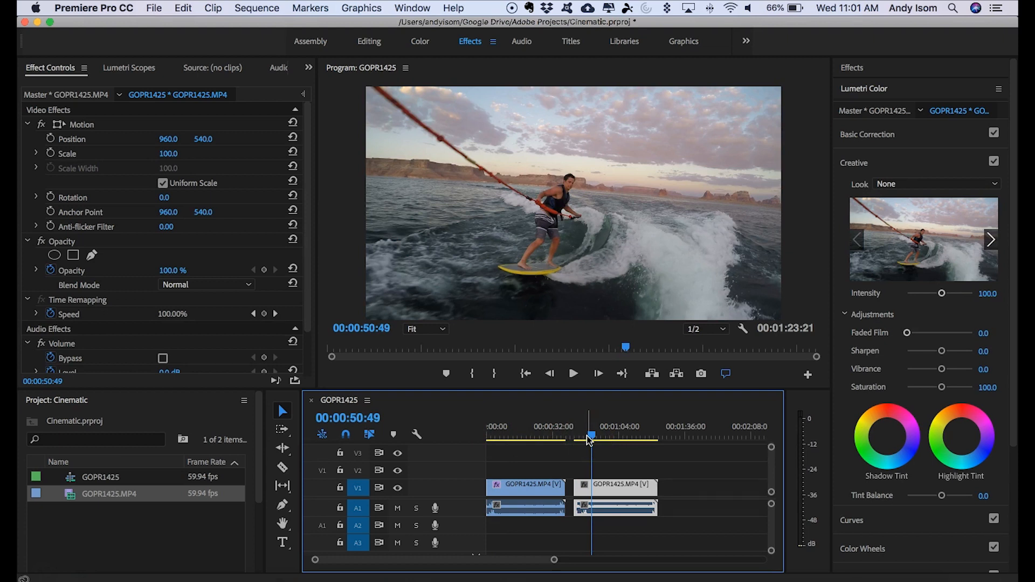
mouse_move(590, 440)
mouse_down()
mouse_move(611, 449)
mouse_move(608, 439)
mouse_up()
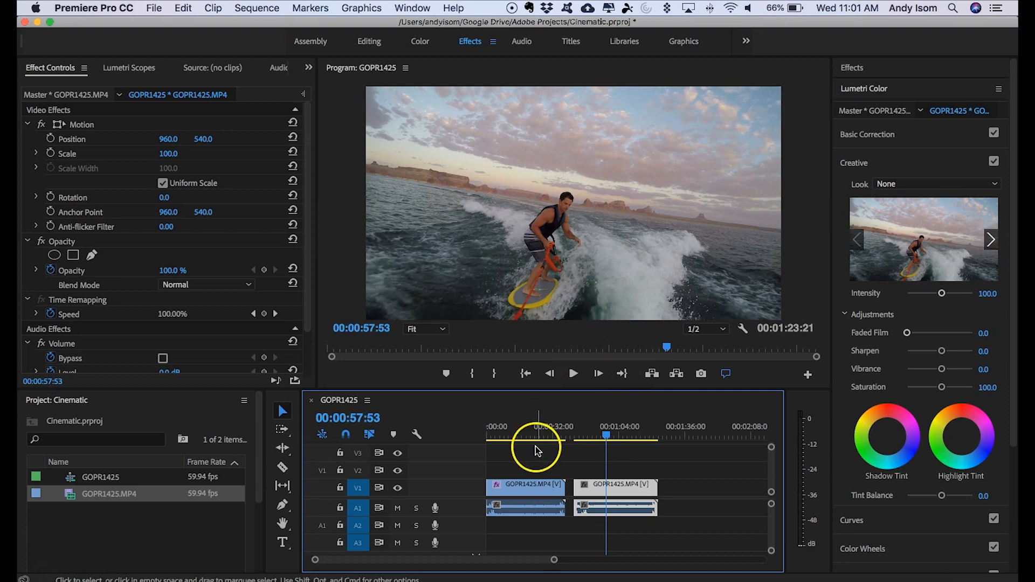
click(501, 439)
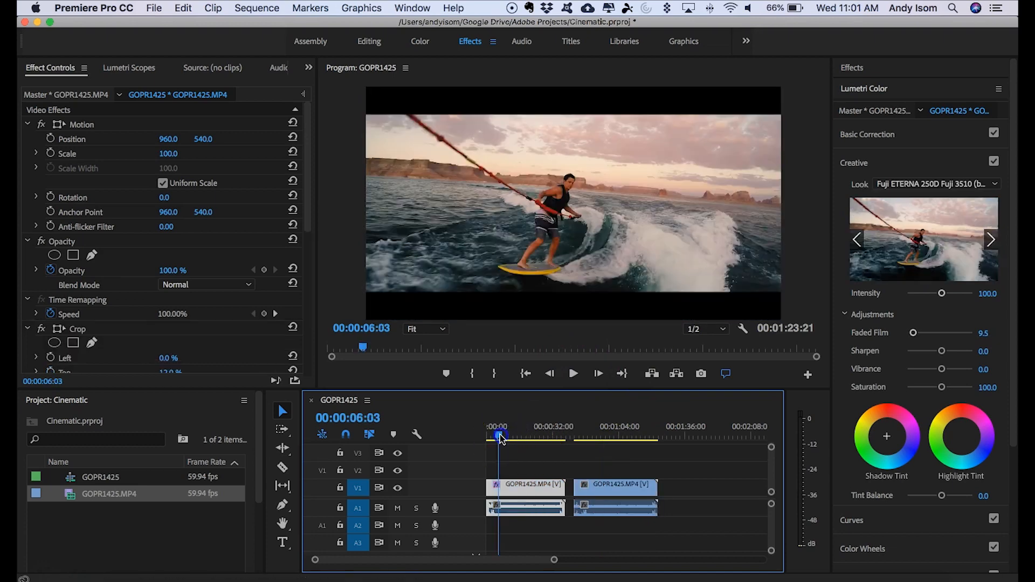
drag(501, 438, 502, 438)
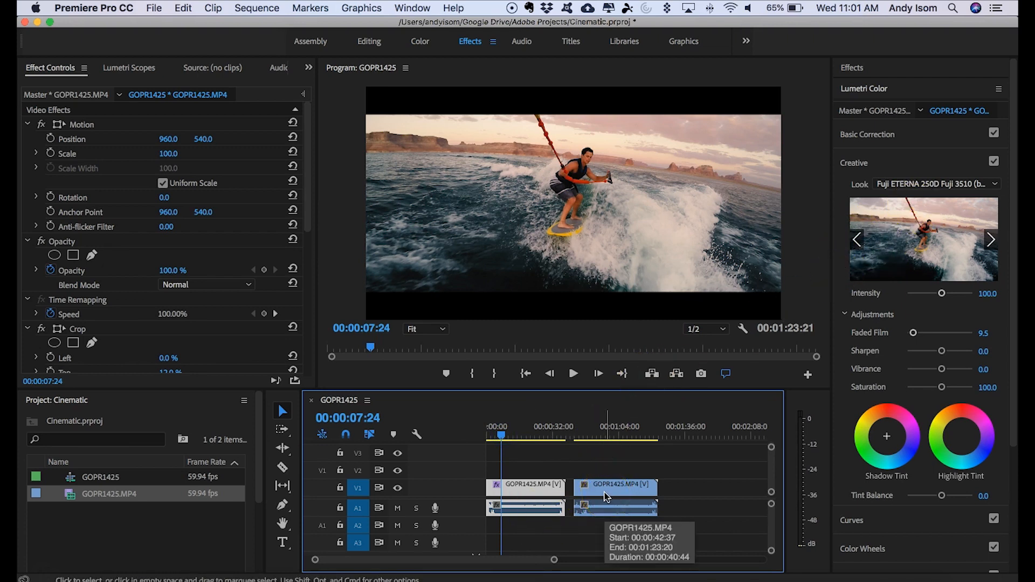
- Play the graded clip from 00:00:07:24 past about 00:00:12:19 and stop playback
key(space)
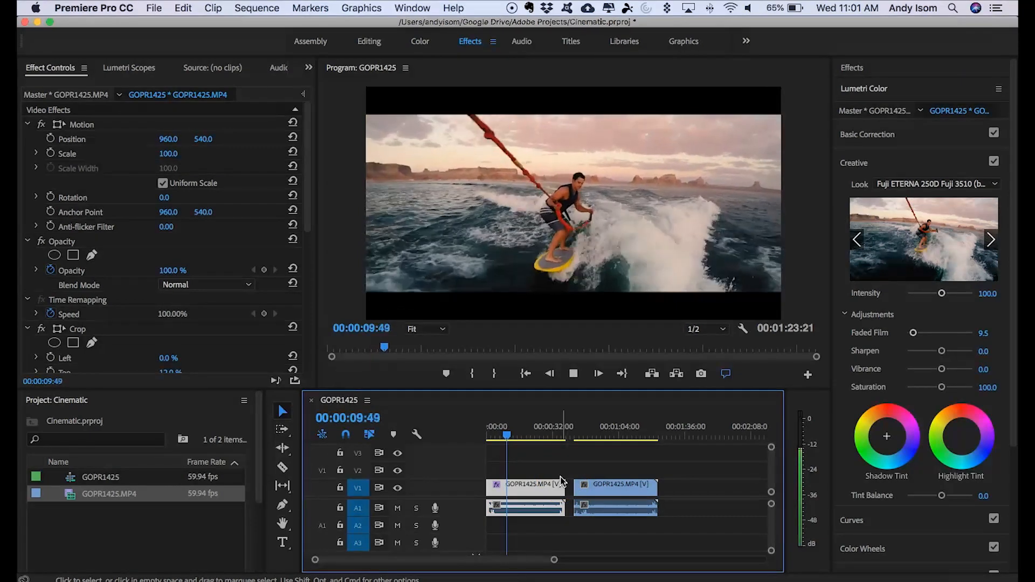
click(550, 481)
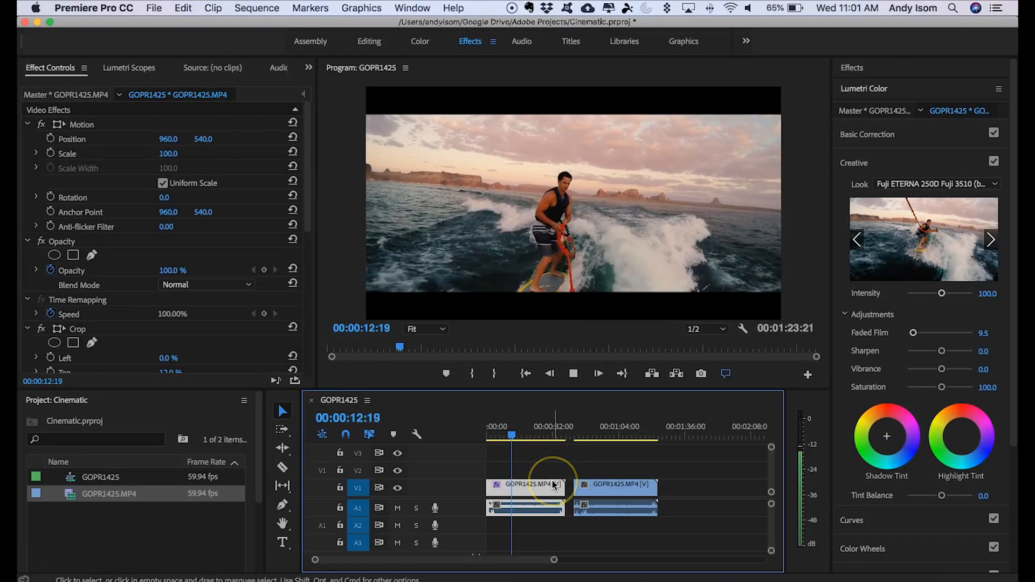
key(space)
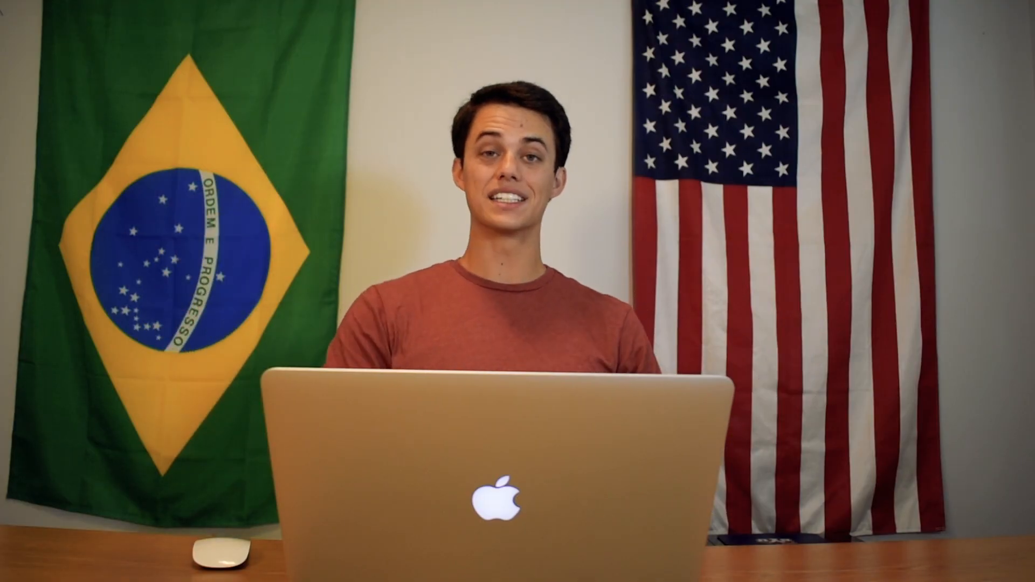